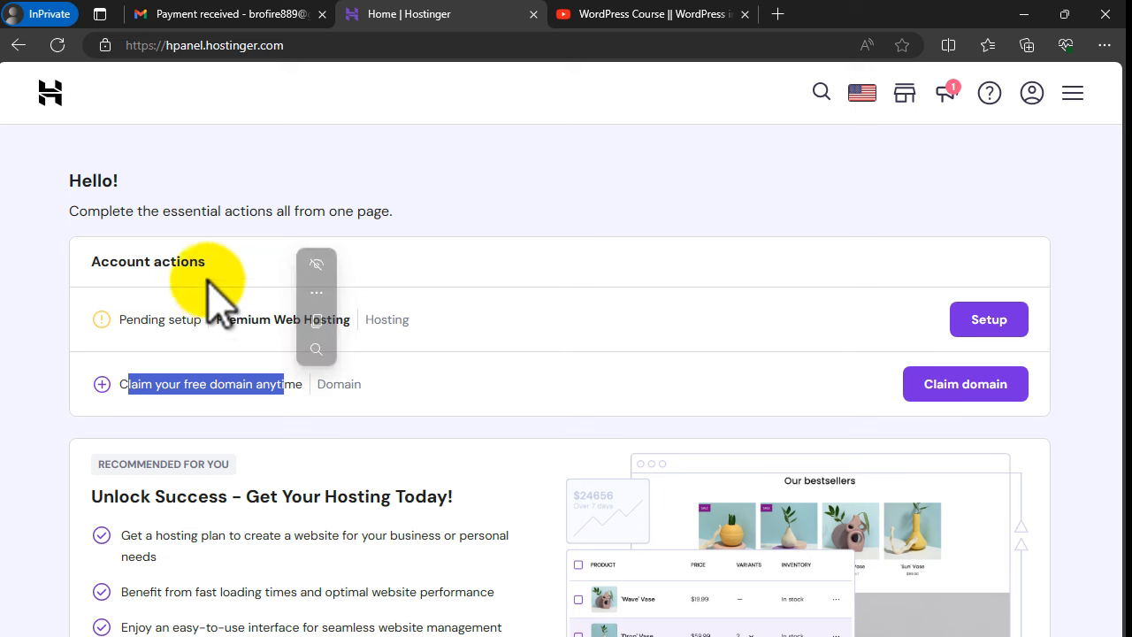
Step: Look over the Premium Web Hosting plan and the free domain offer on the Hostinger home page
left_click_drag(216, 317, 315, 322)
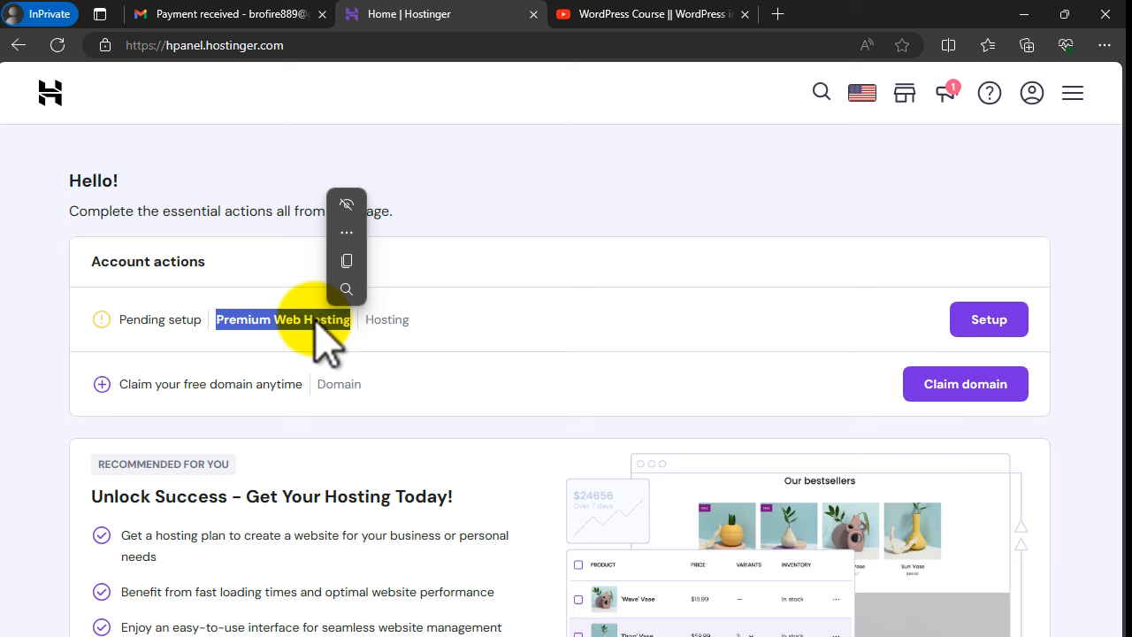
left_click(314, 320)
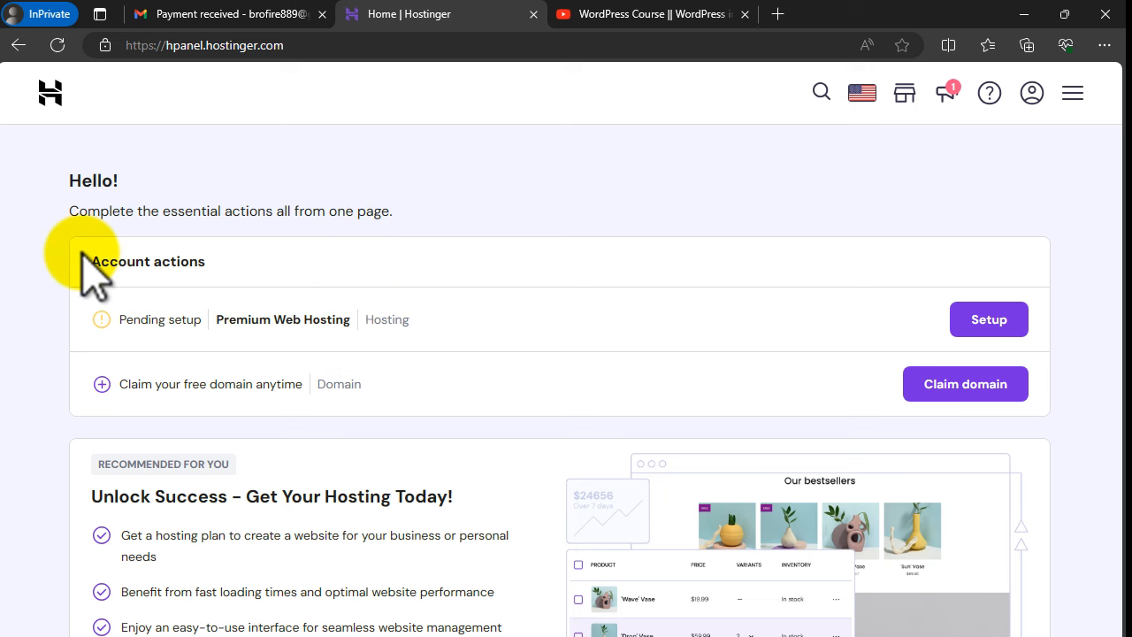
left_click_drag(89, 255, 231, 265)
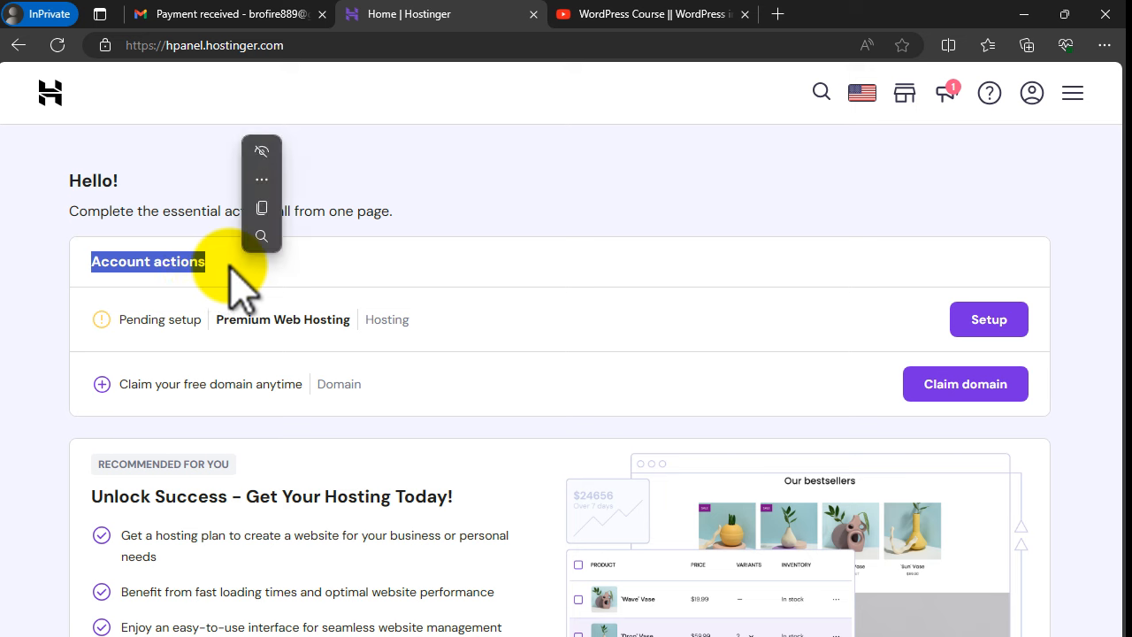
left_click_drag(215, 319, 346, 322)
left_click(346, 317)
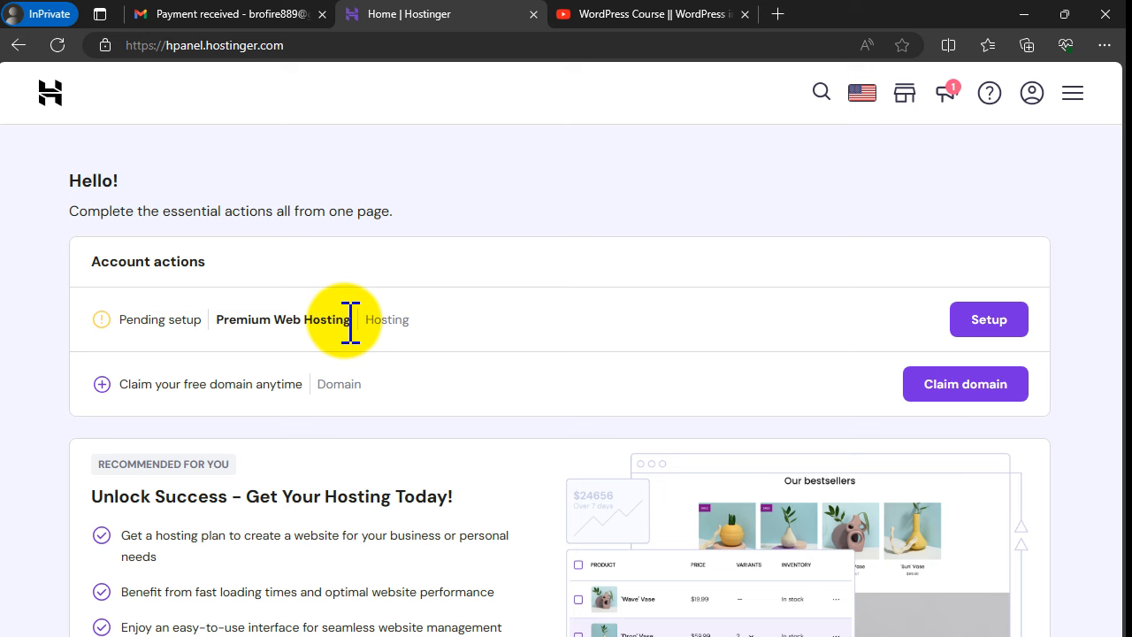
left_click_drag(214, 319, 310, 316)
left_click(305, 317)
left_click_drag(119, 384, 257, 384)
left_click(297, 383)
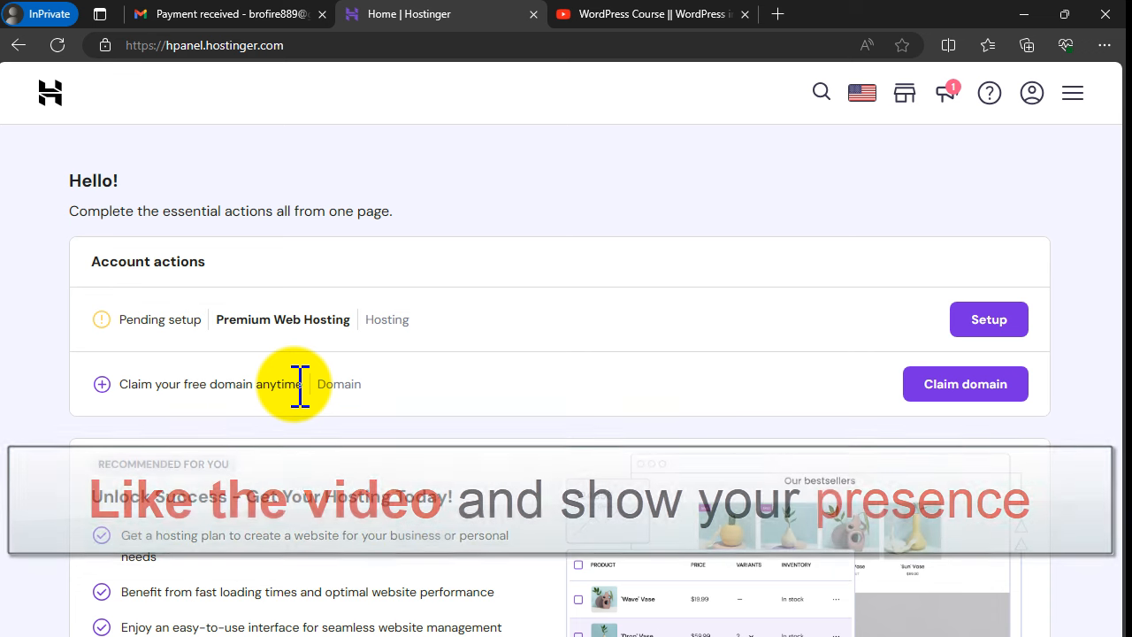
double_click(328, 388)
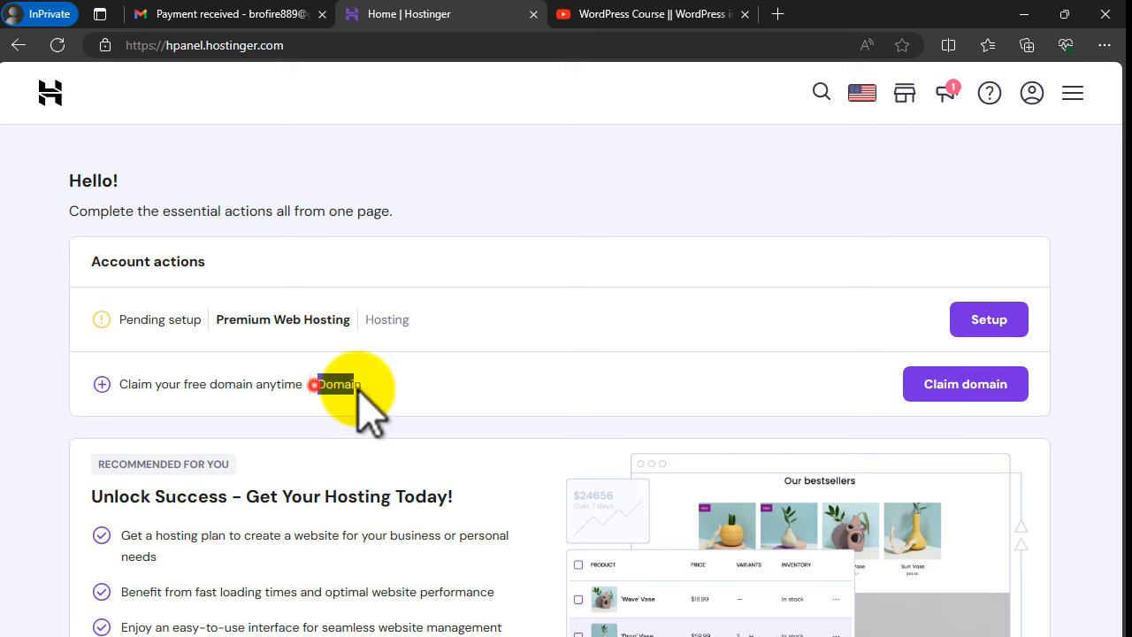
left_click(374, 392)
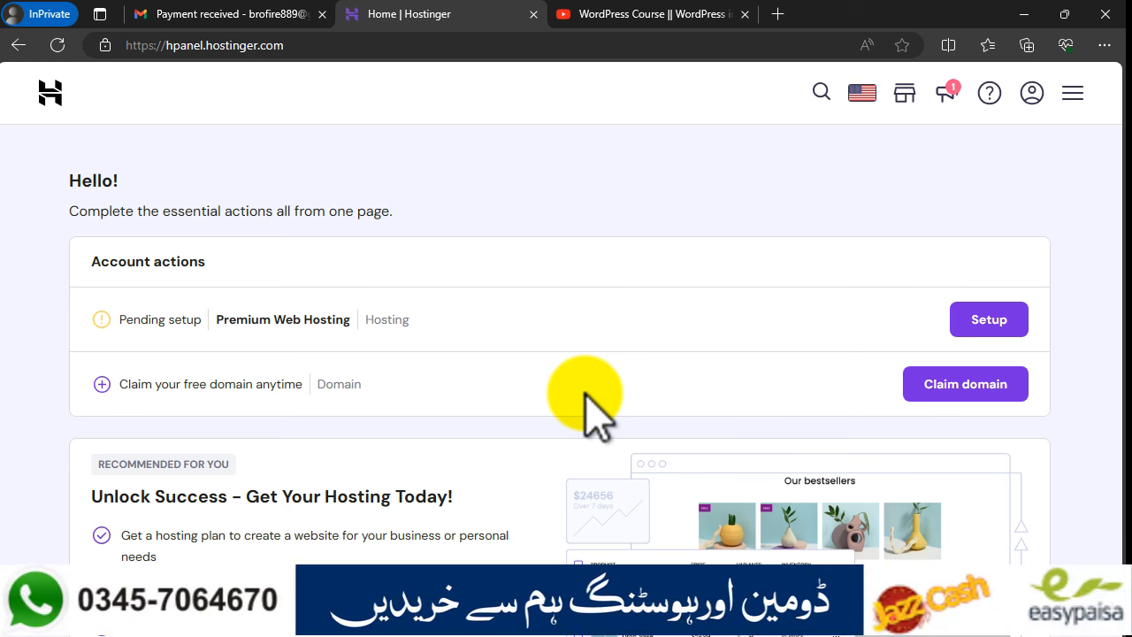
Step: Glance through the WordPress course video tab, then return to the Hostinger home page
left_click(631, 15)
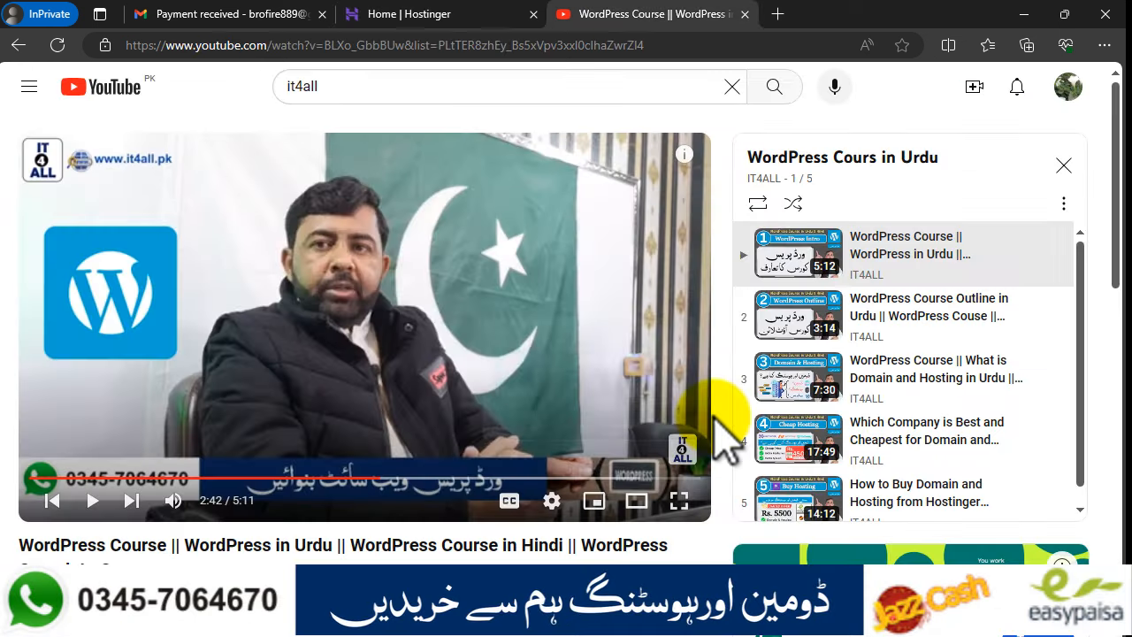
scroll(919, 504, "down", 1)
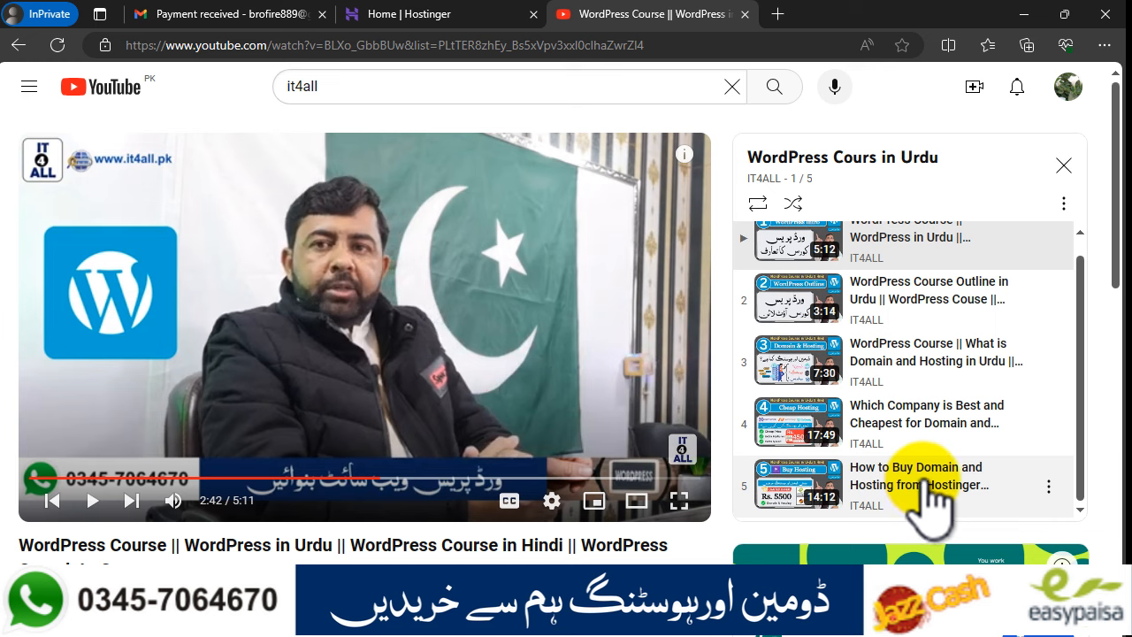
left_click(469, 18)
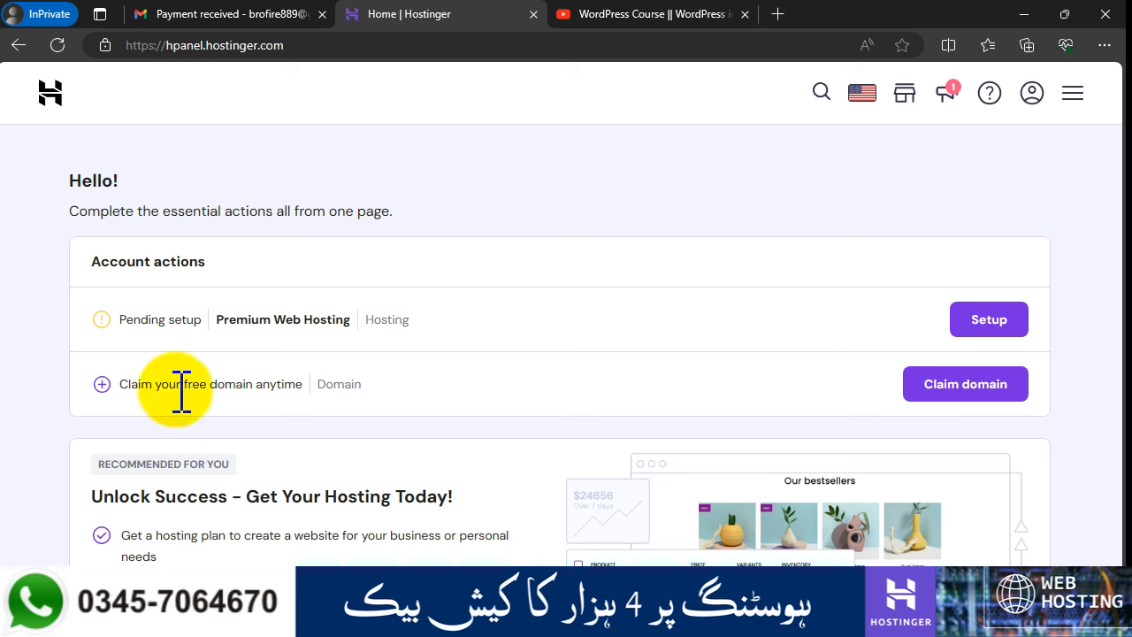
Step: Start claiming the free domain from the home page offer
left_click_drag(153, 386, 193, 386)
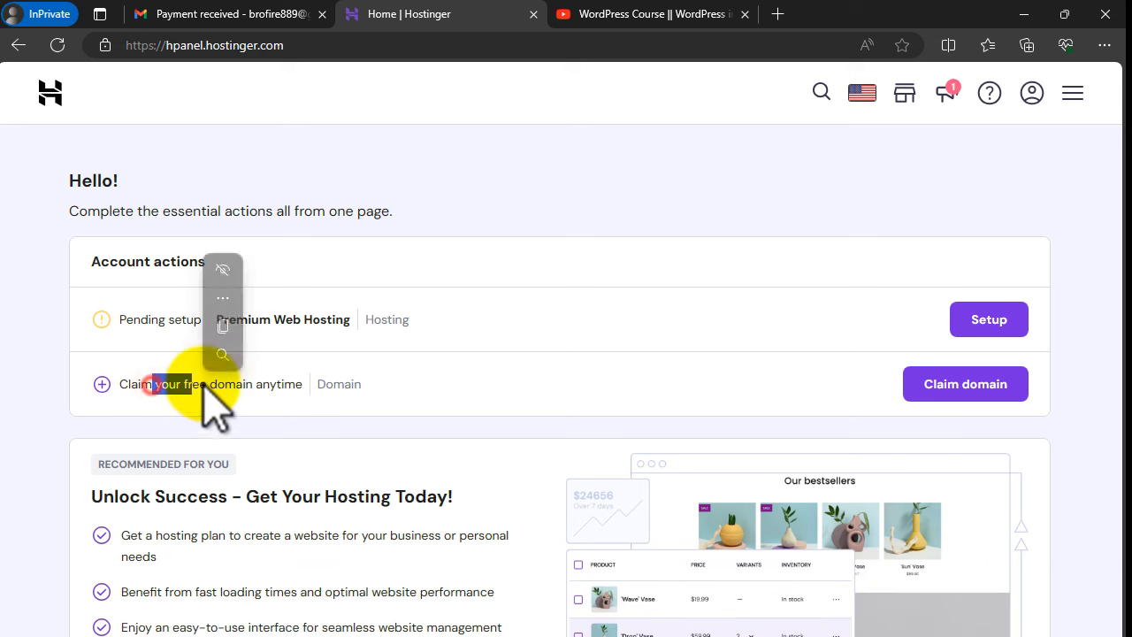
left_click_drag(334, 384, 343, 384)
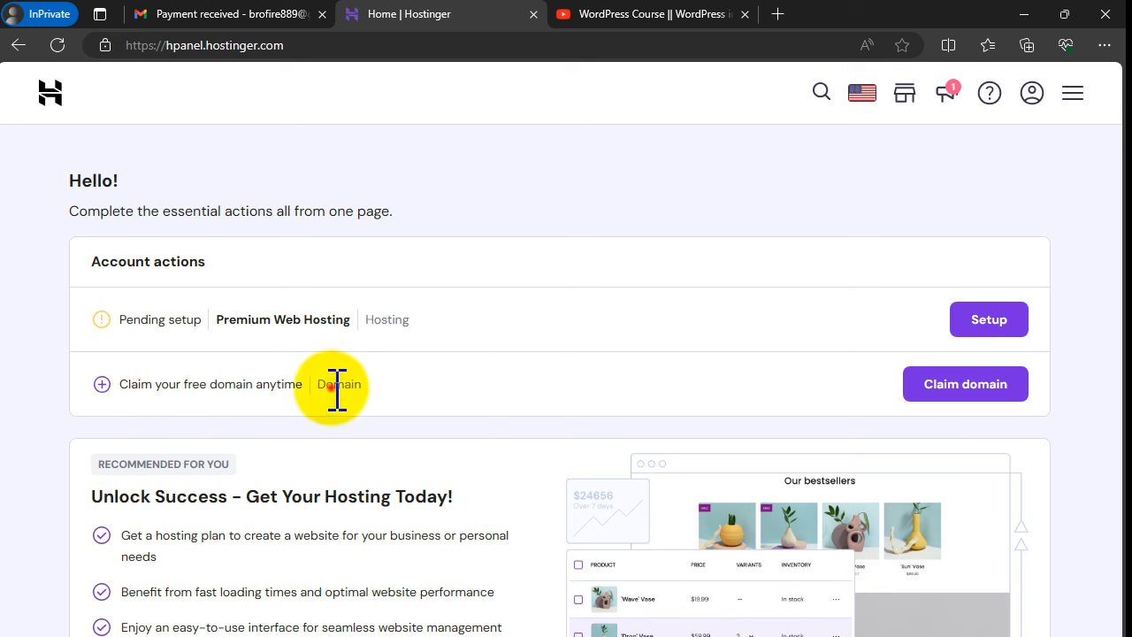
left_click(962, 412)
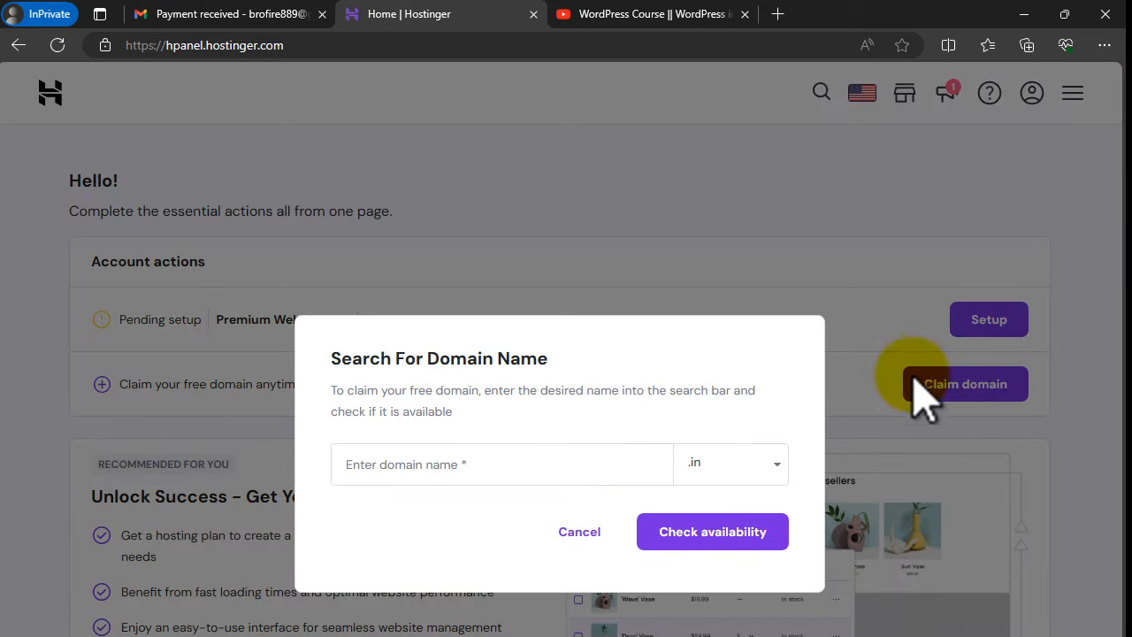
left_click_drag(327, 356, 397, 361)
left_click(403, 361)
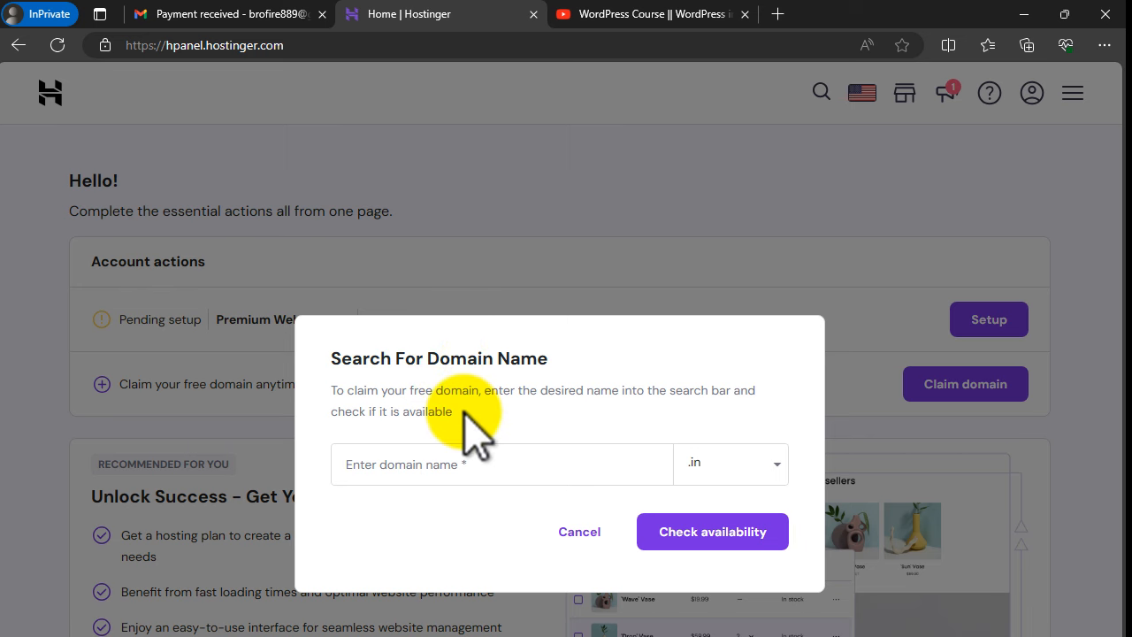
Step: Search for 'sastapanel' with the .com extension to check its availability
left_click(455, 449)
type("sastapanel")
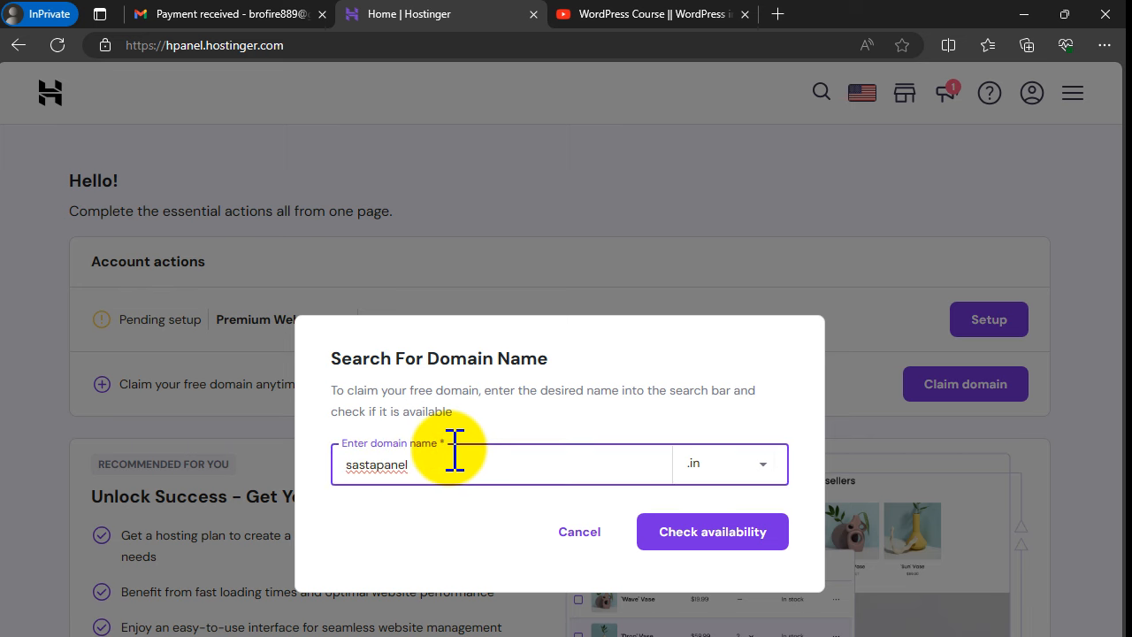
left_click(721, 466)
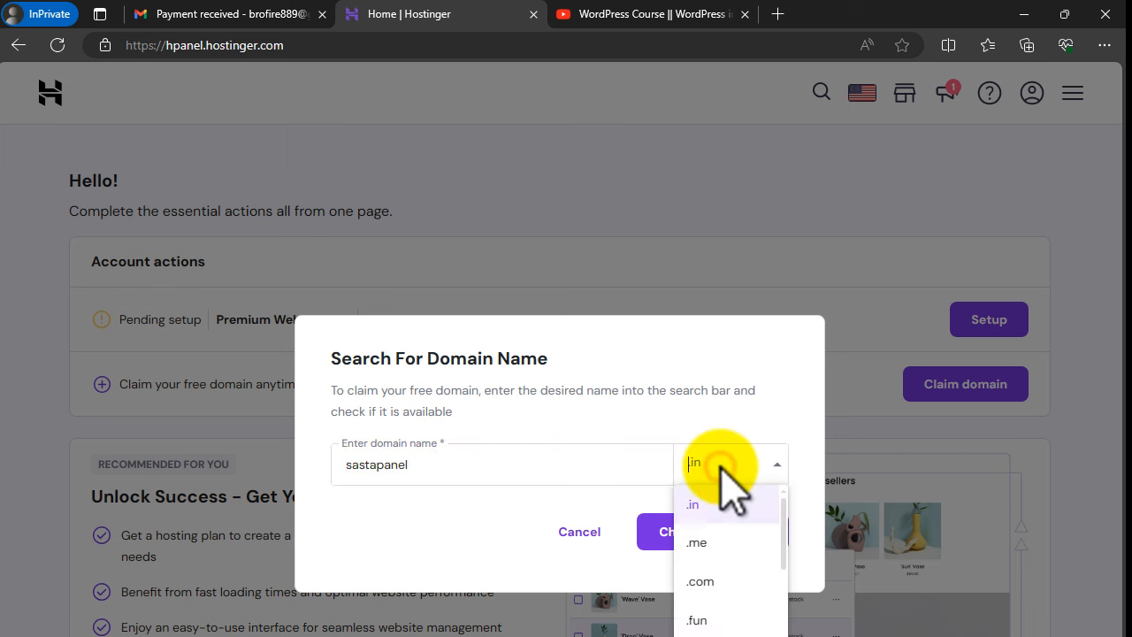
left_click(701, 583)
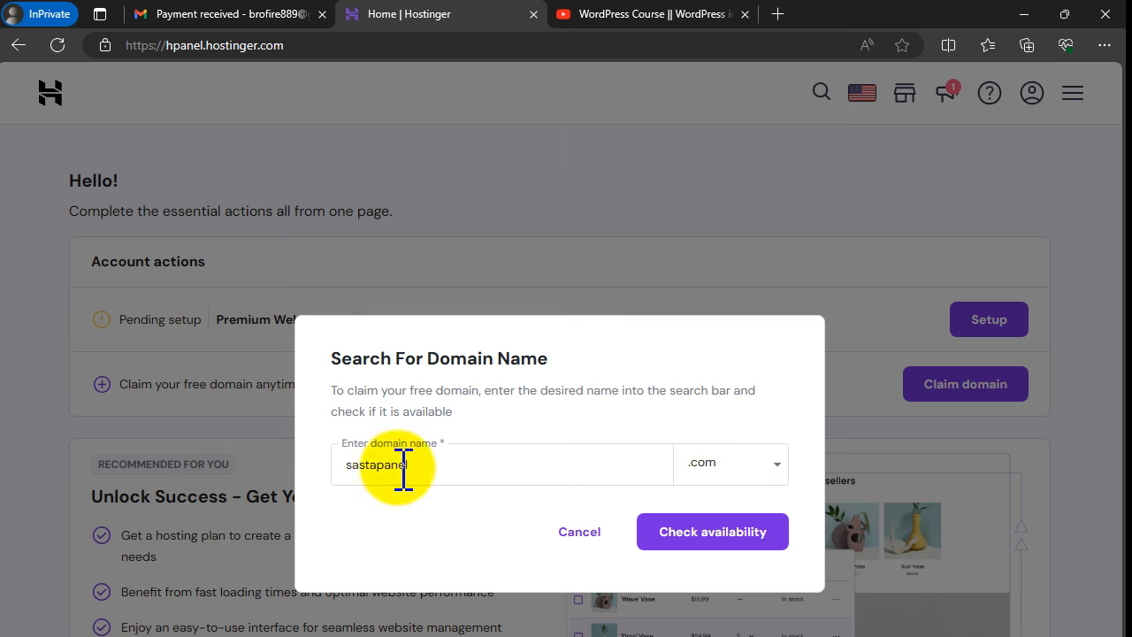
left_click(705, 535)
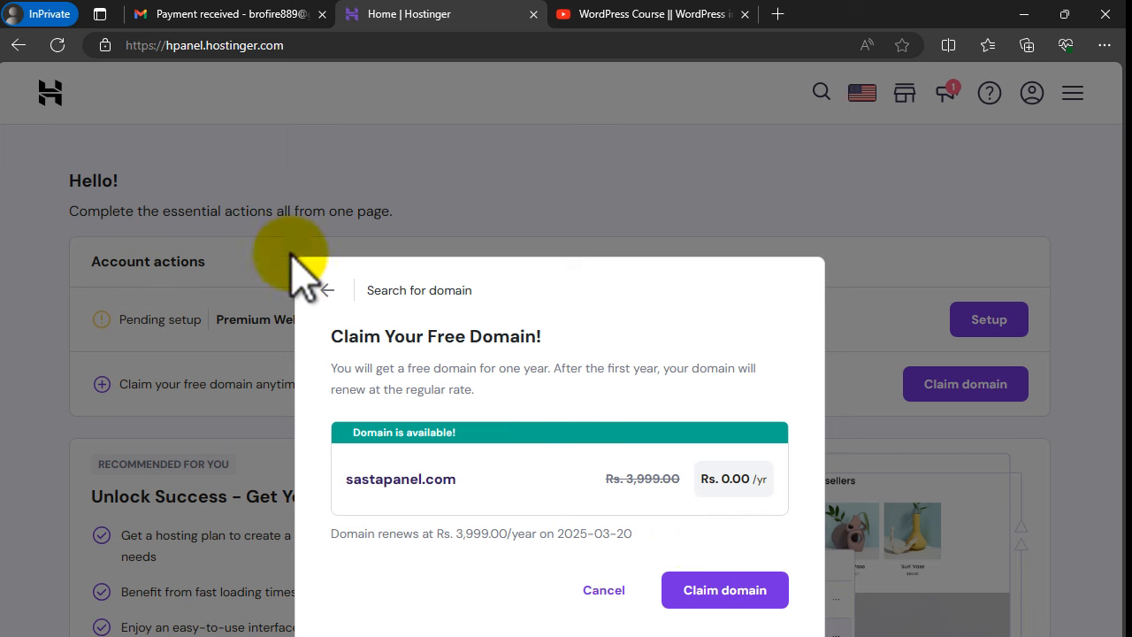
Step: Note the 'Domain is available!' notice and claim sastapanel.com for free
double_click(327, 336)
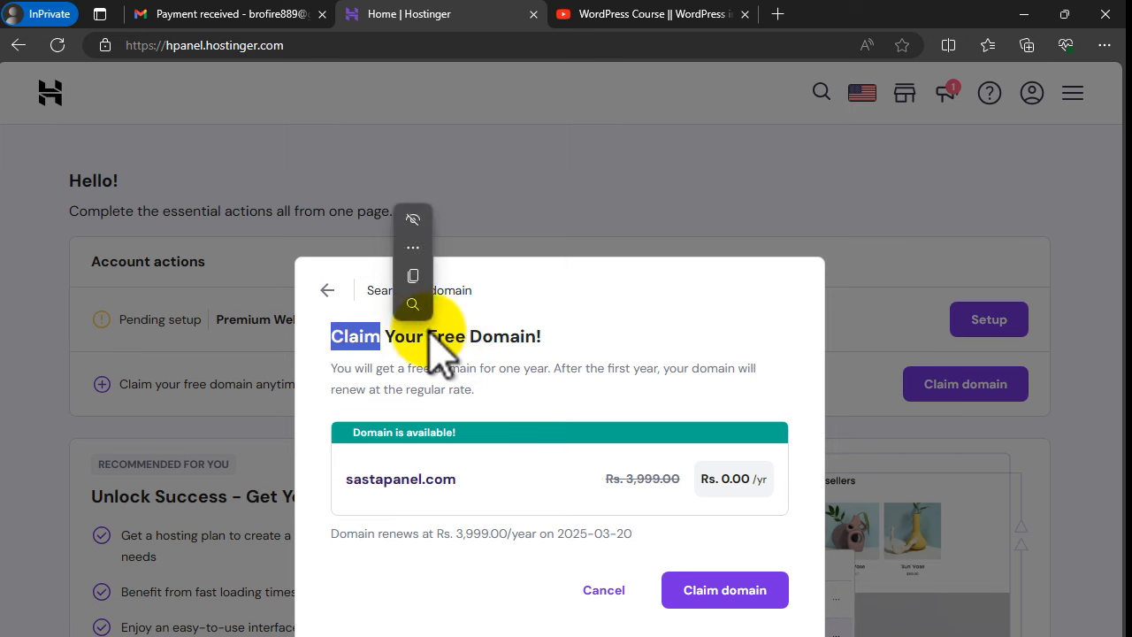
left_click(351, 431)
left_click_drag(371, 431, 466, 429)
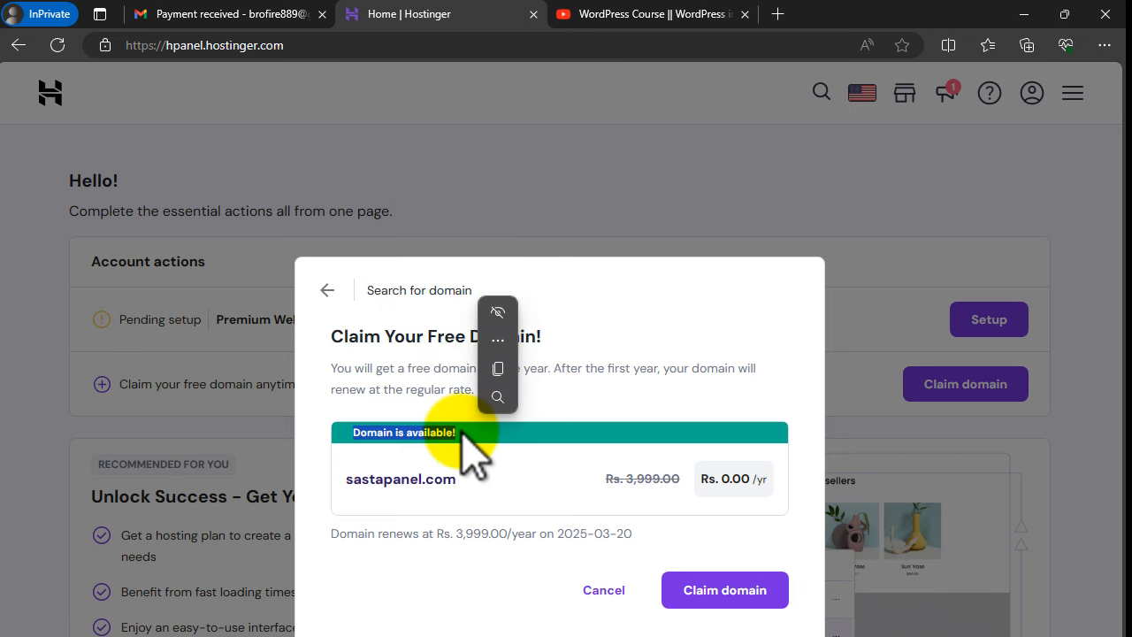
left_click(421, 431)
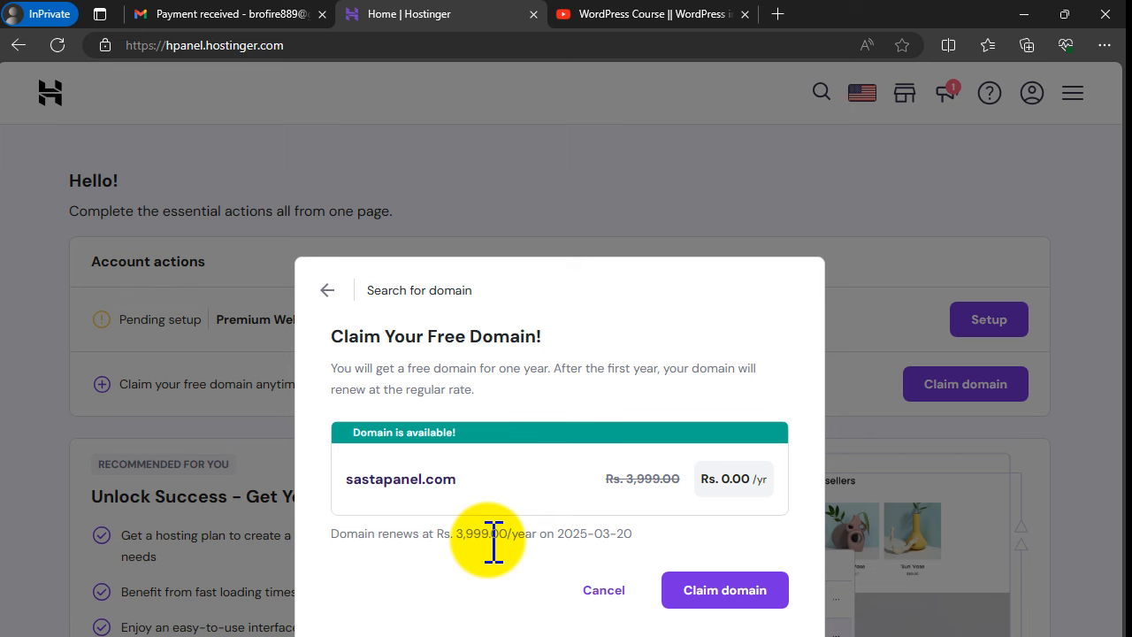
left_click(739, 590)
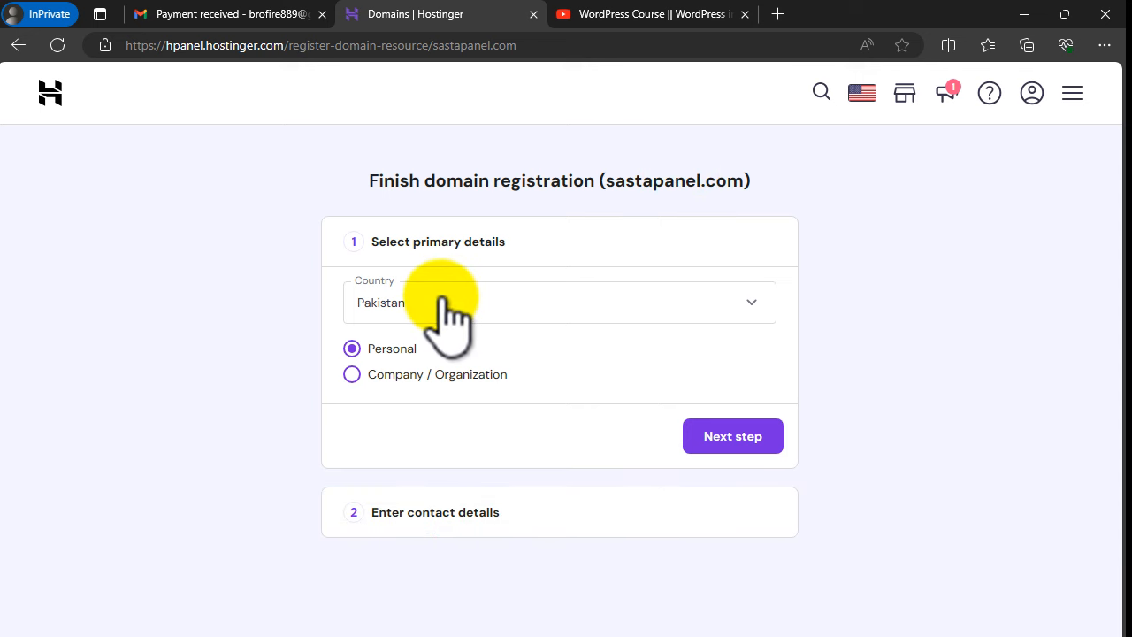
Step: Register as a Personal owner and enter the owner's first and last name
left_click(388, 375)
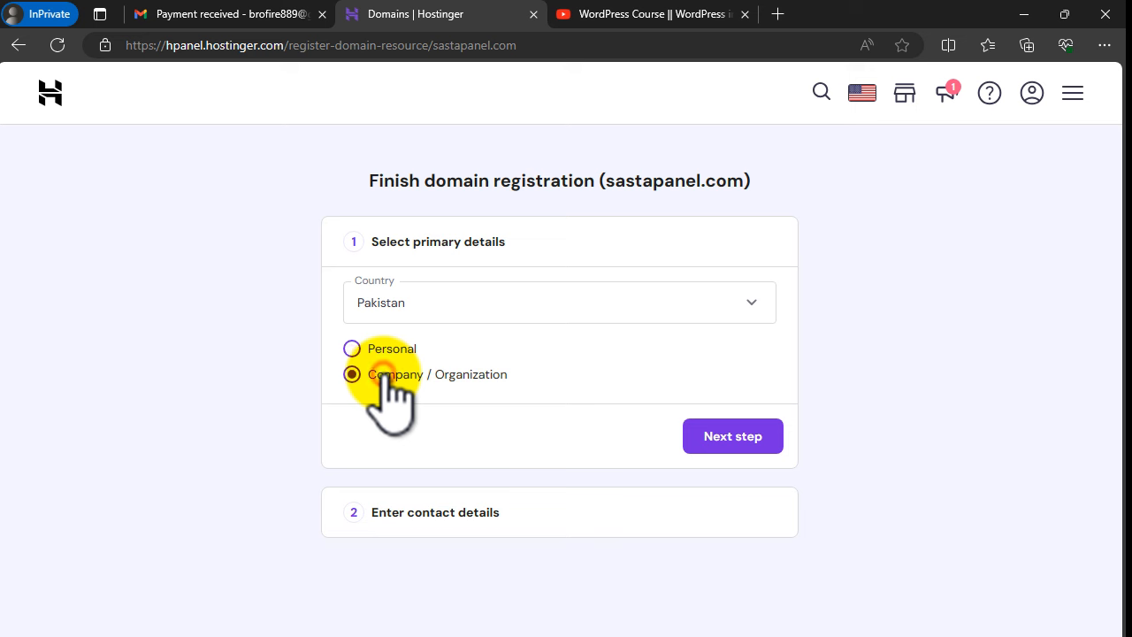
left_click(375, 352)
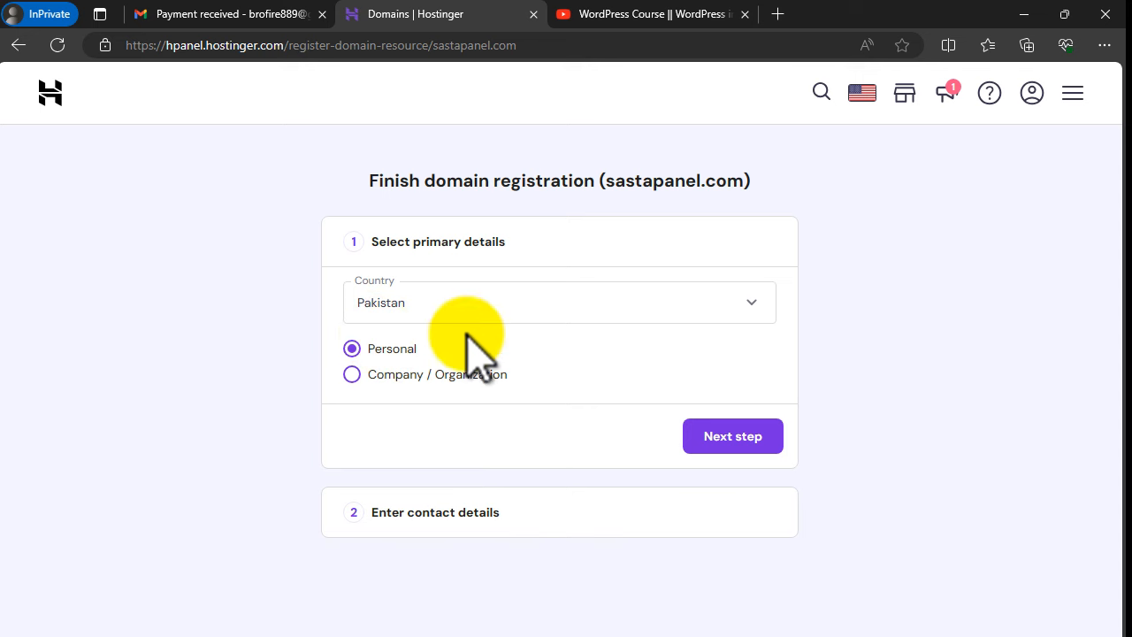
left_click(716, 438)
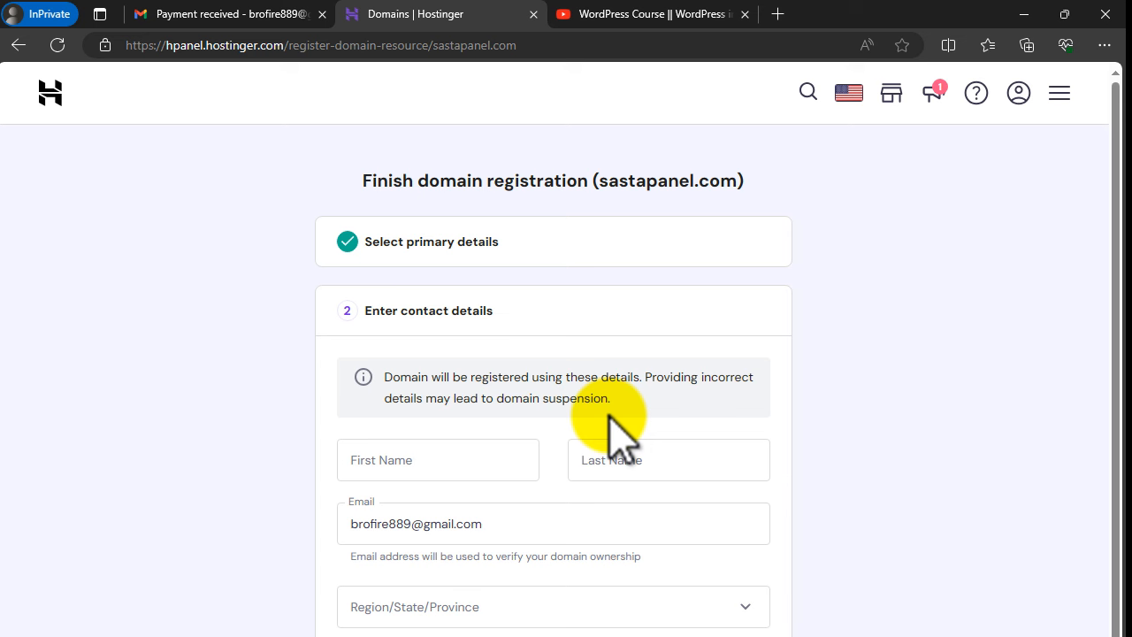
left_click(468, 469)
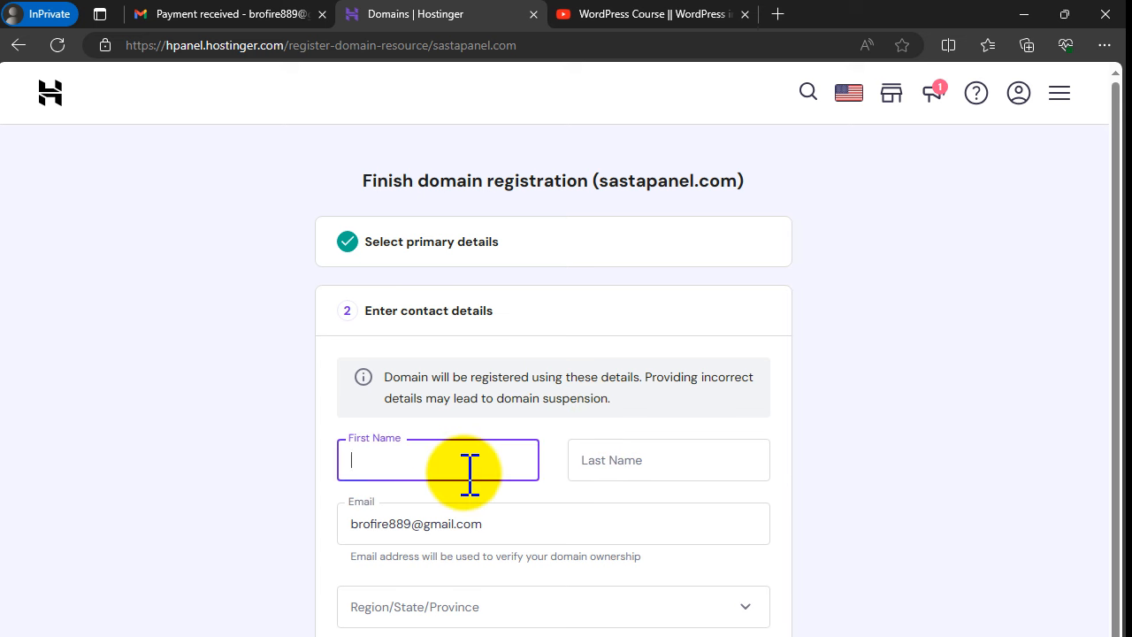
key("Tab")
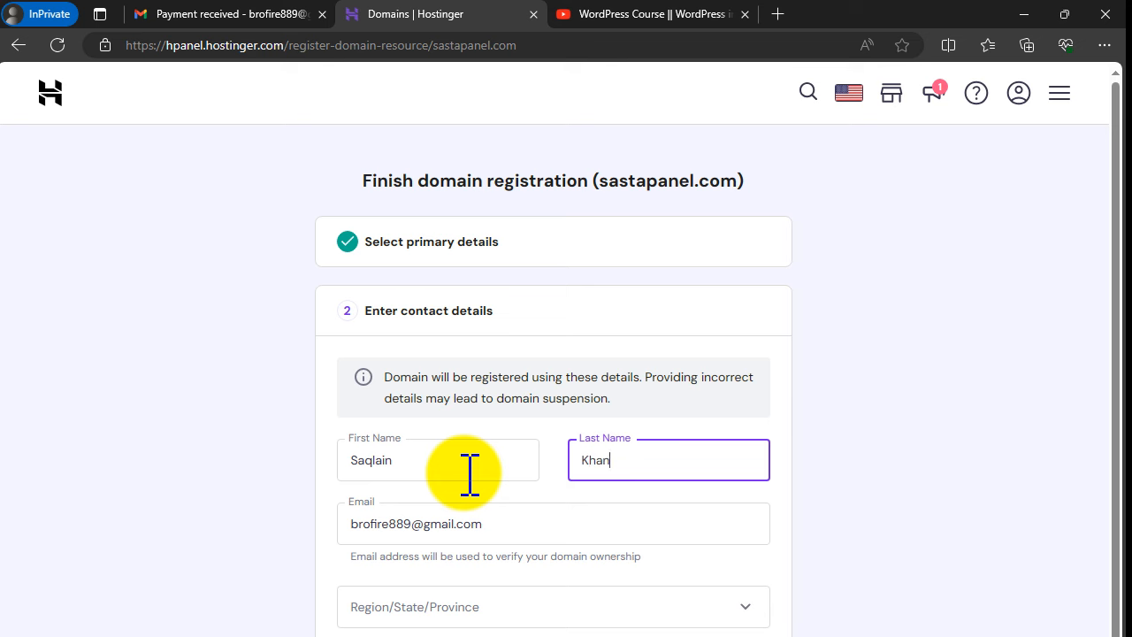
key("Tab")
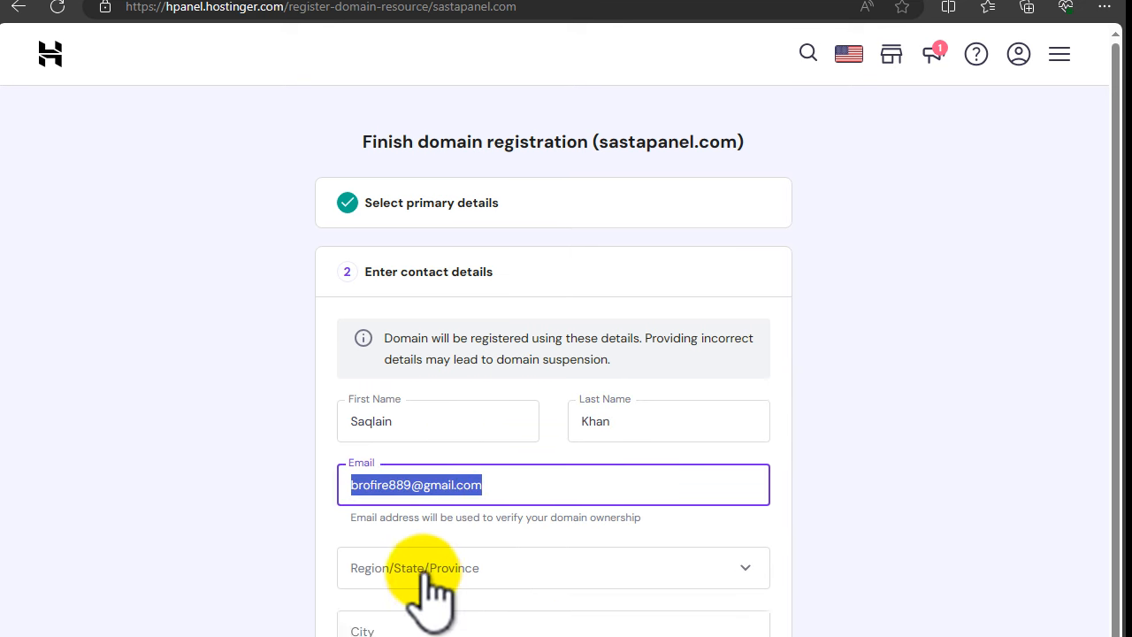
Step: Choose Punjāb as the region, then fill in the owner's city, ZIP code and phone number
left_click(423, 607)
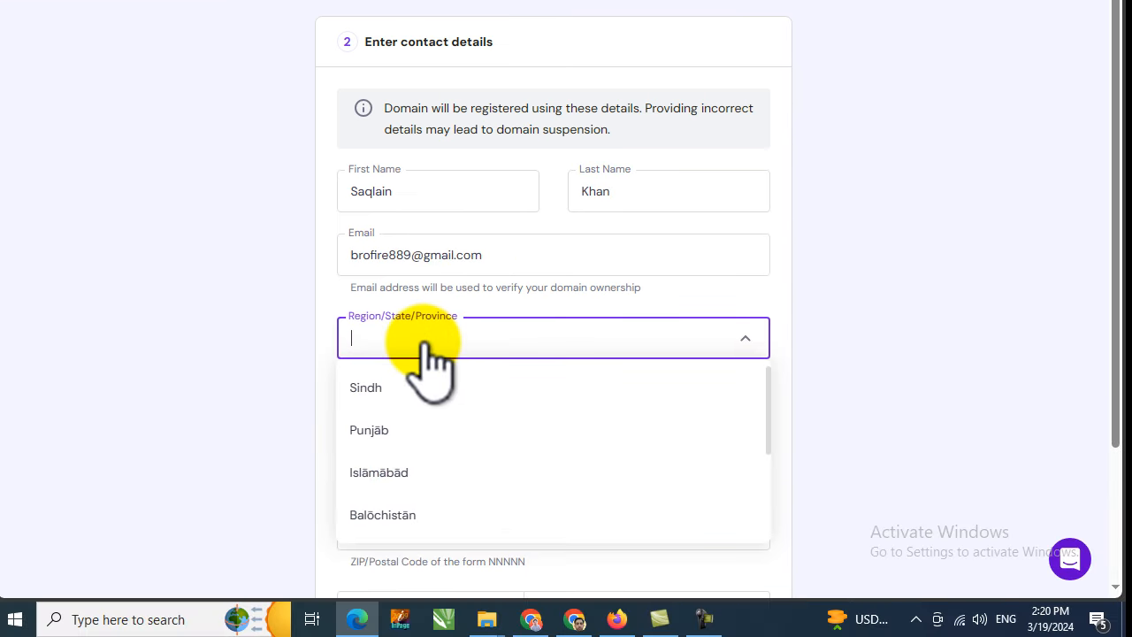
type("pu")
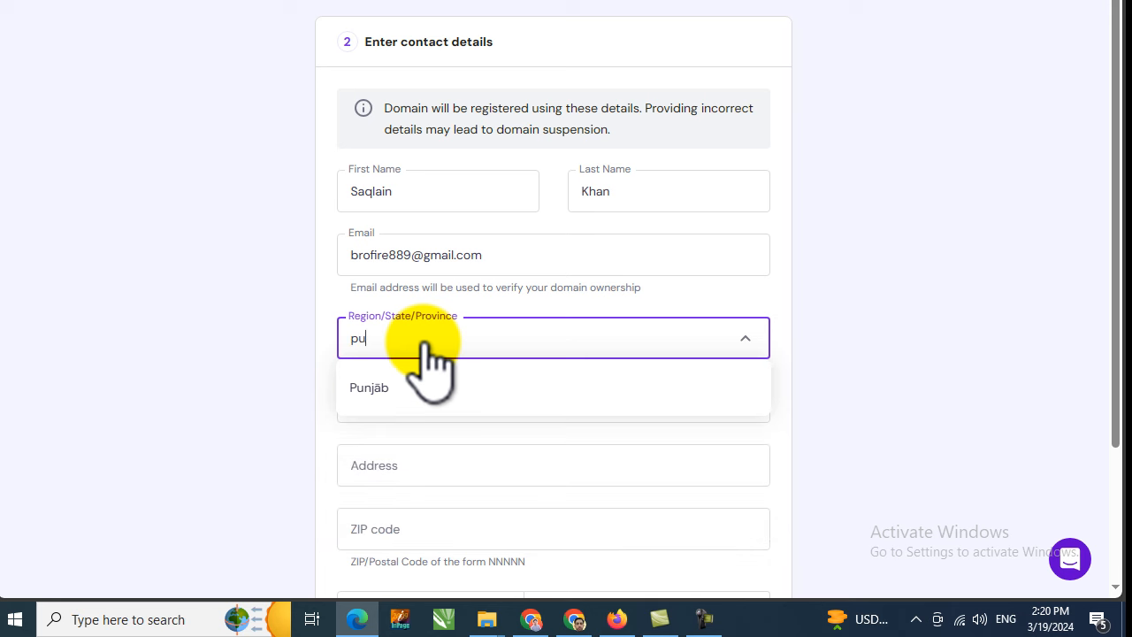
left_click(399, 387)
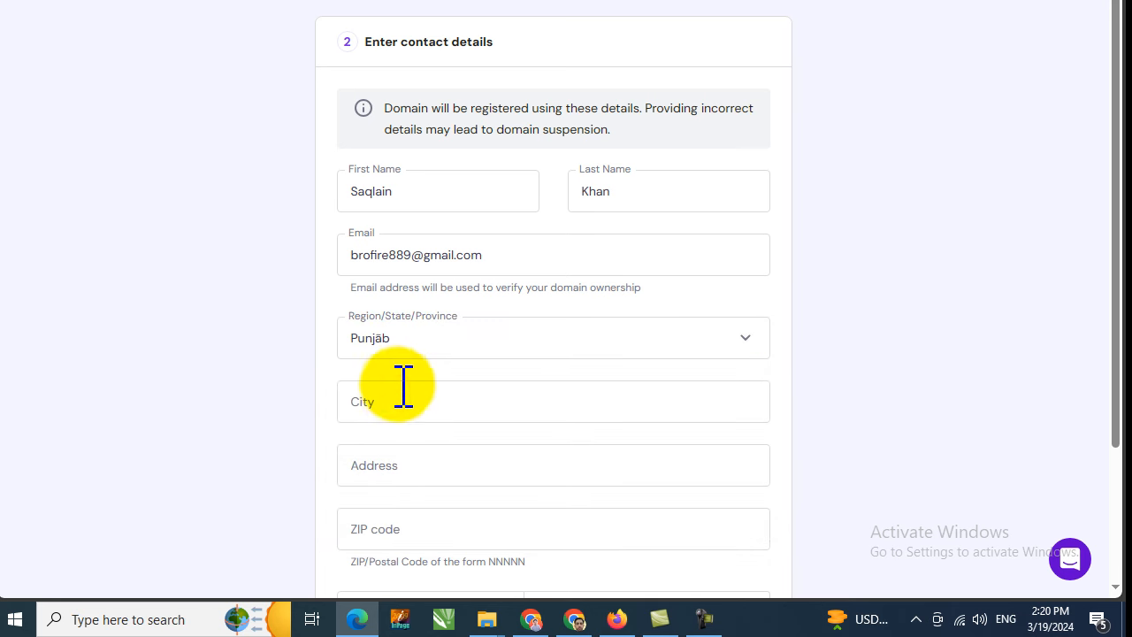
left_click(402, 391)
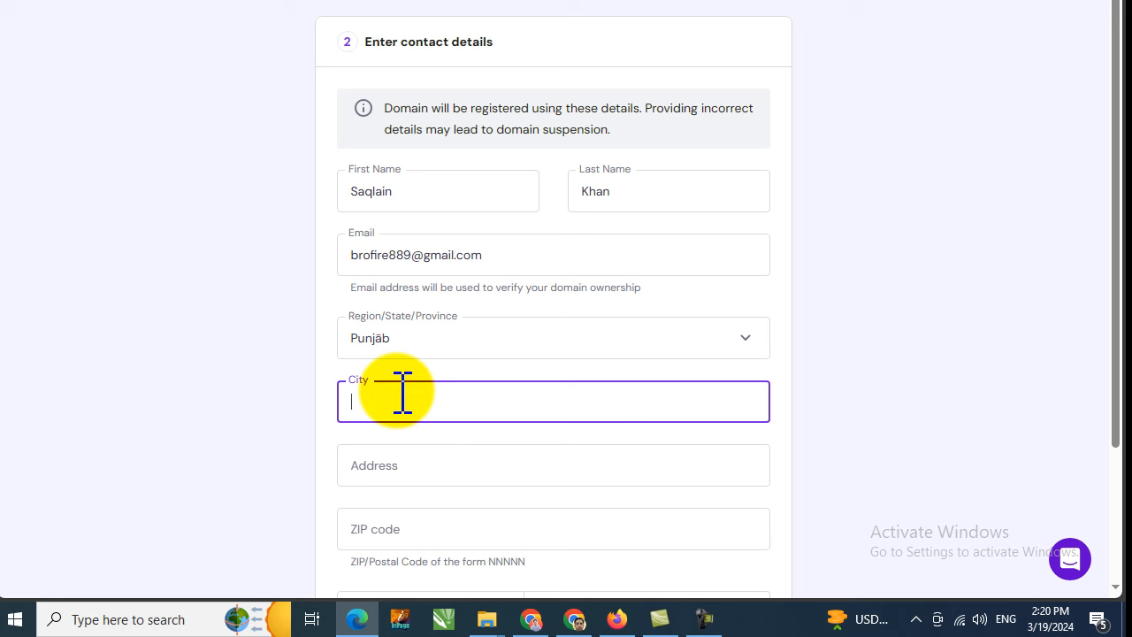
type("Bahawalpur")
scroll(470, 372, "down", 1)
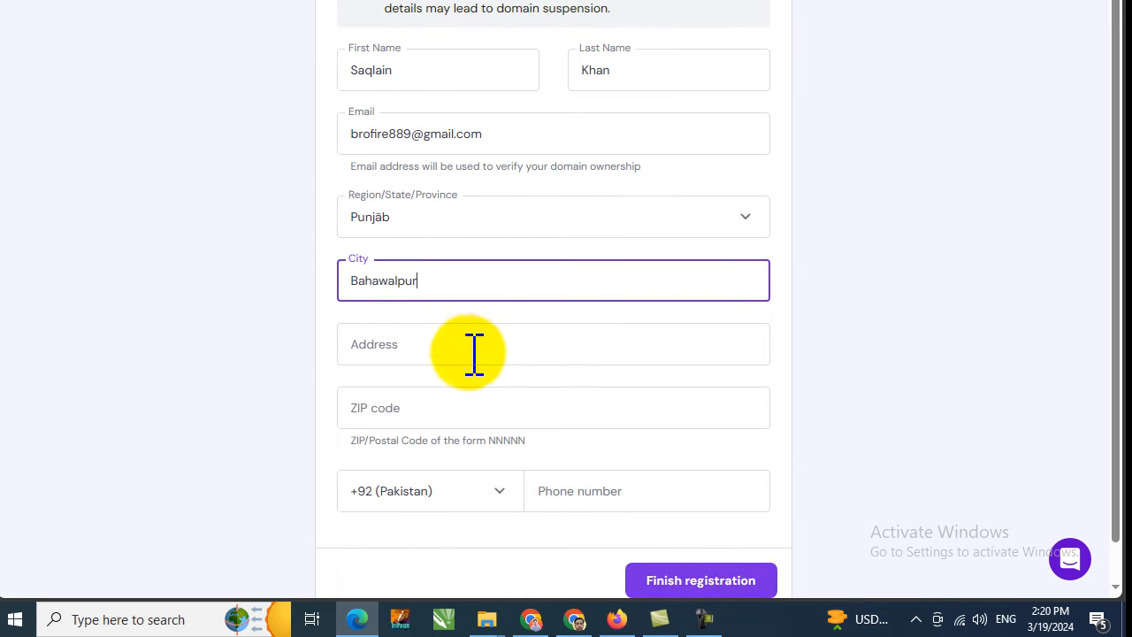
double_click(426, 284)
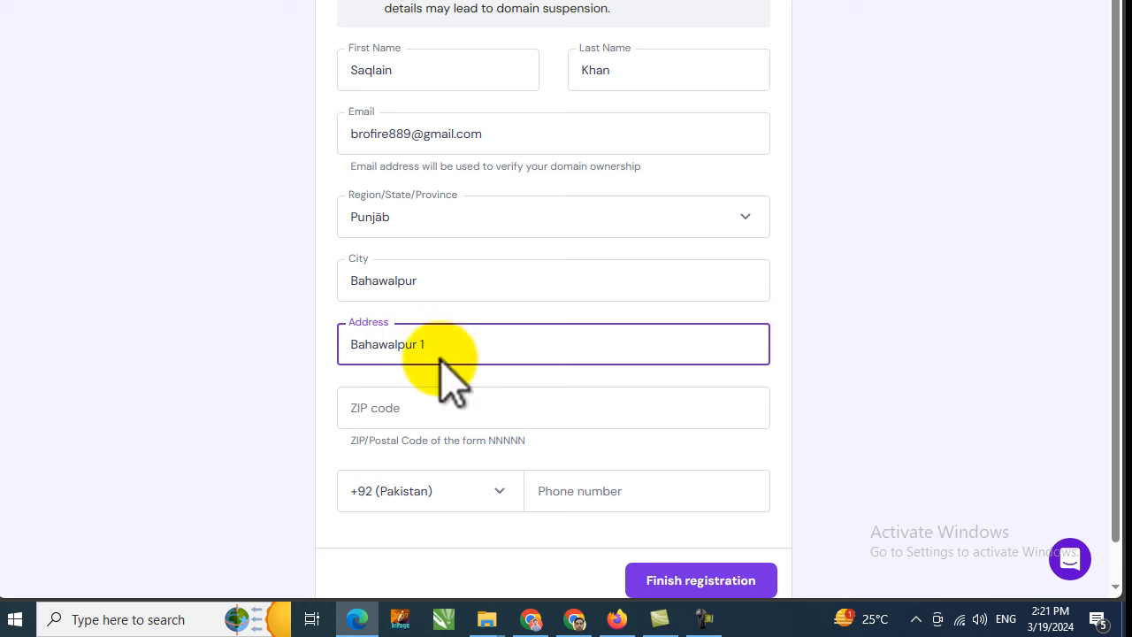
left_click(412, 407)
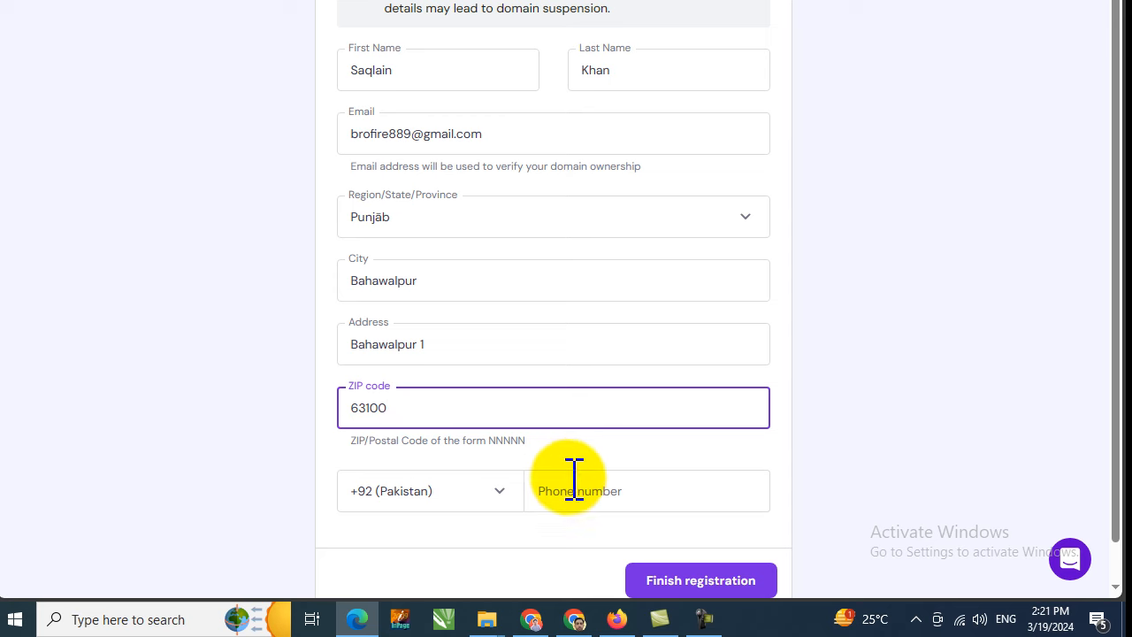
scroll(577, 484, "down", 1)
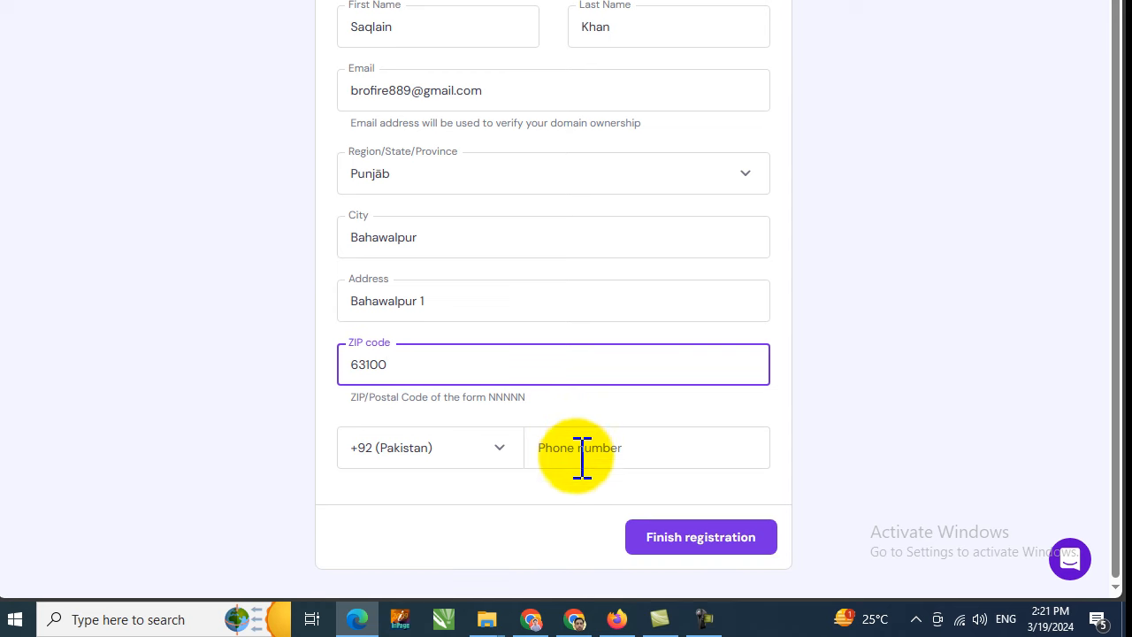
left_click(581, 453)
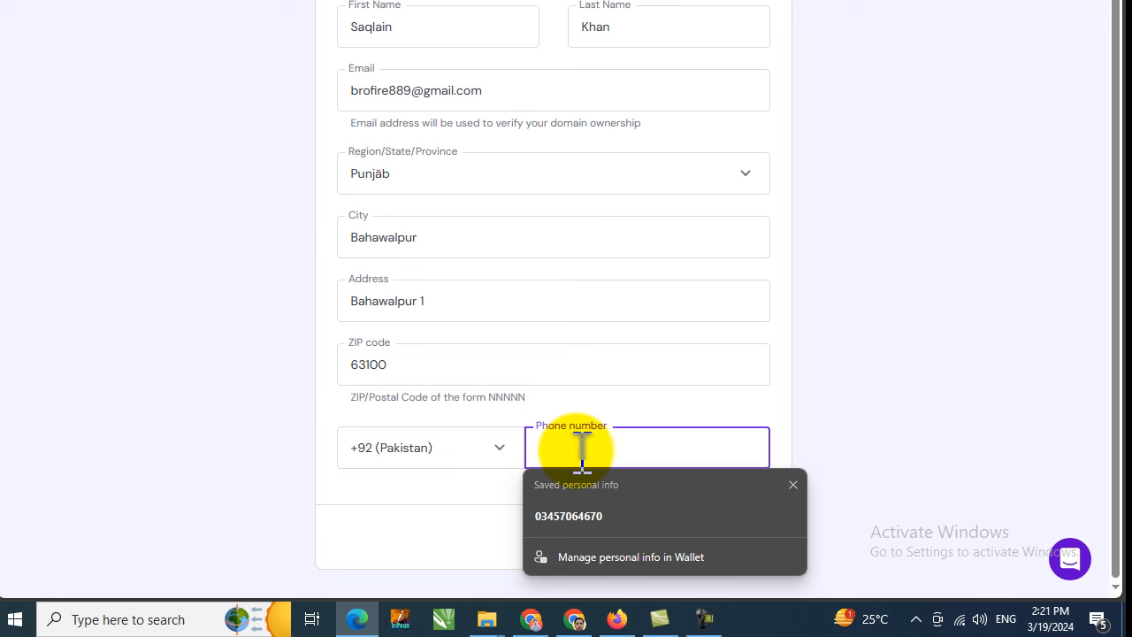
type("30")
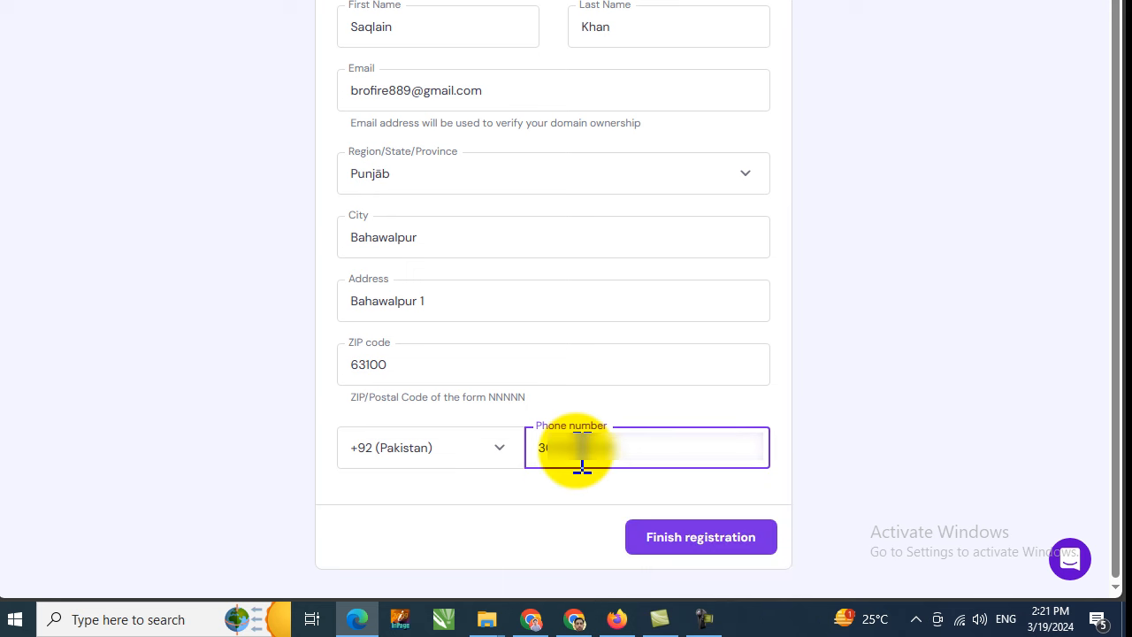
Step: Finish the sastapanel.com registration and continue past the Great news confirmation
left_click(718, 540)
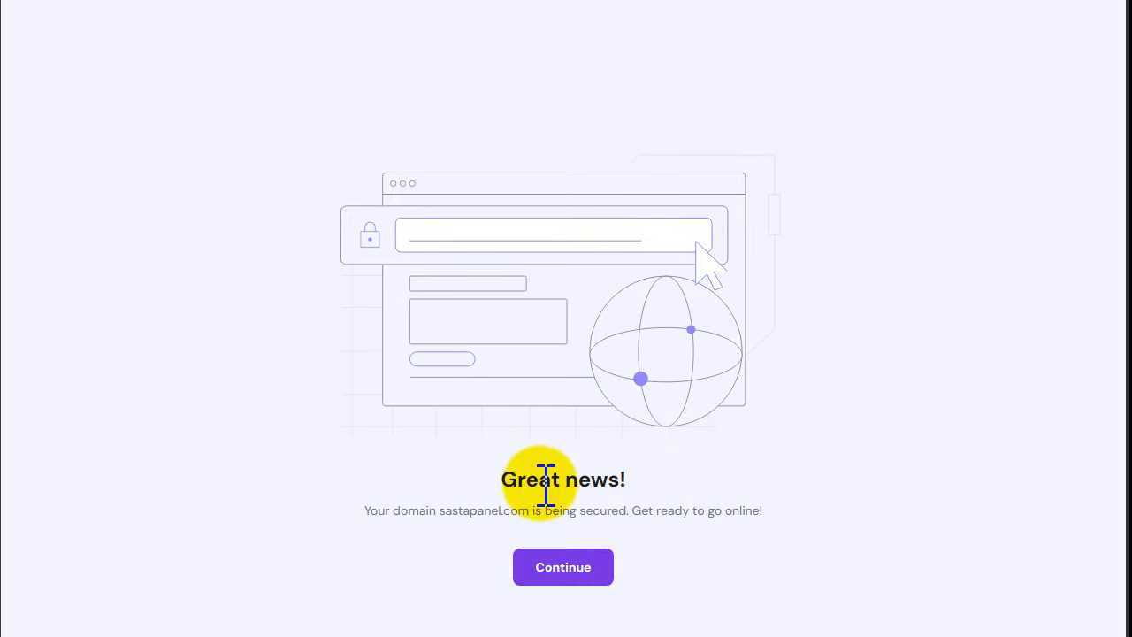
left_click_drag(487, 477, 607, 469)
left_click(610, 470)
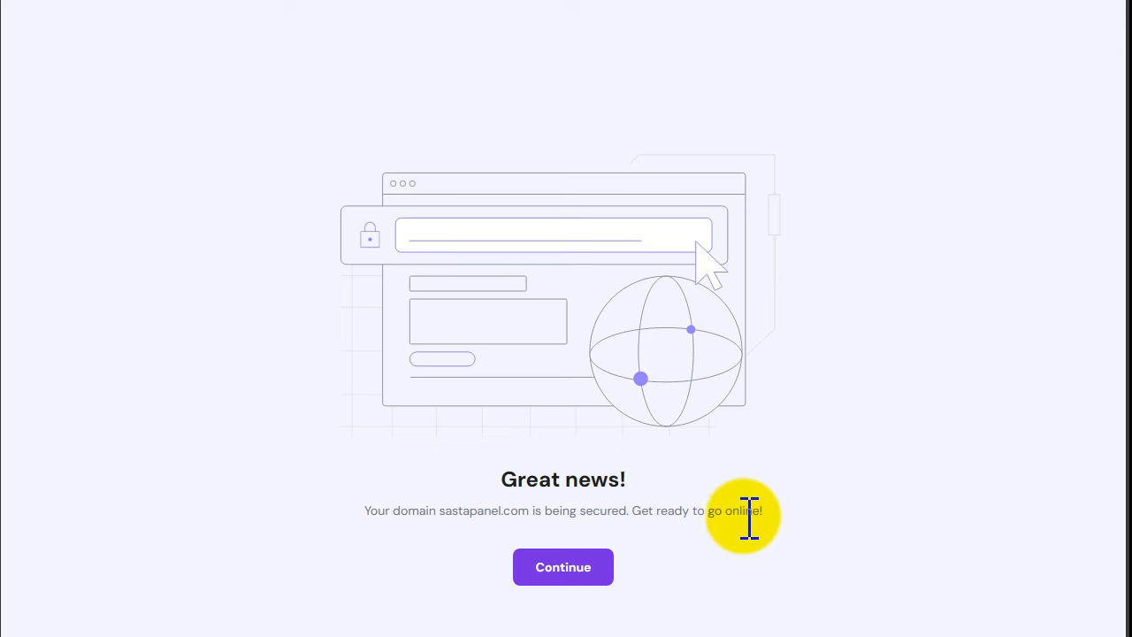
left_click(548, 558)
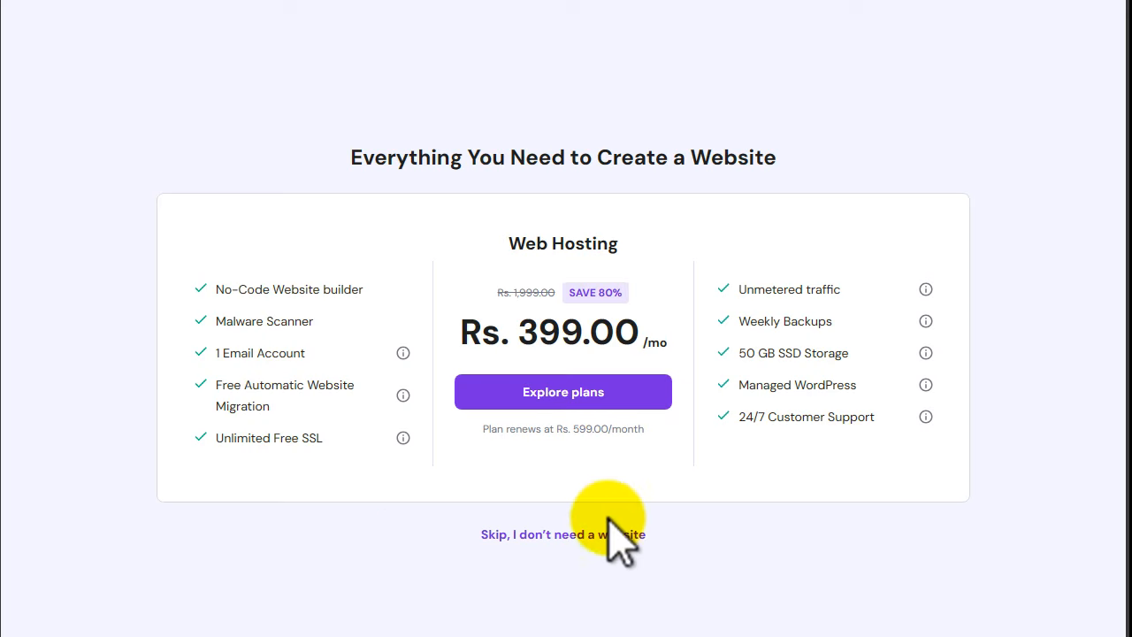
Step: Skip web hosting, check the Pending verification status, then switch to Gmail
left_click(556, 532)
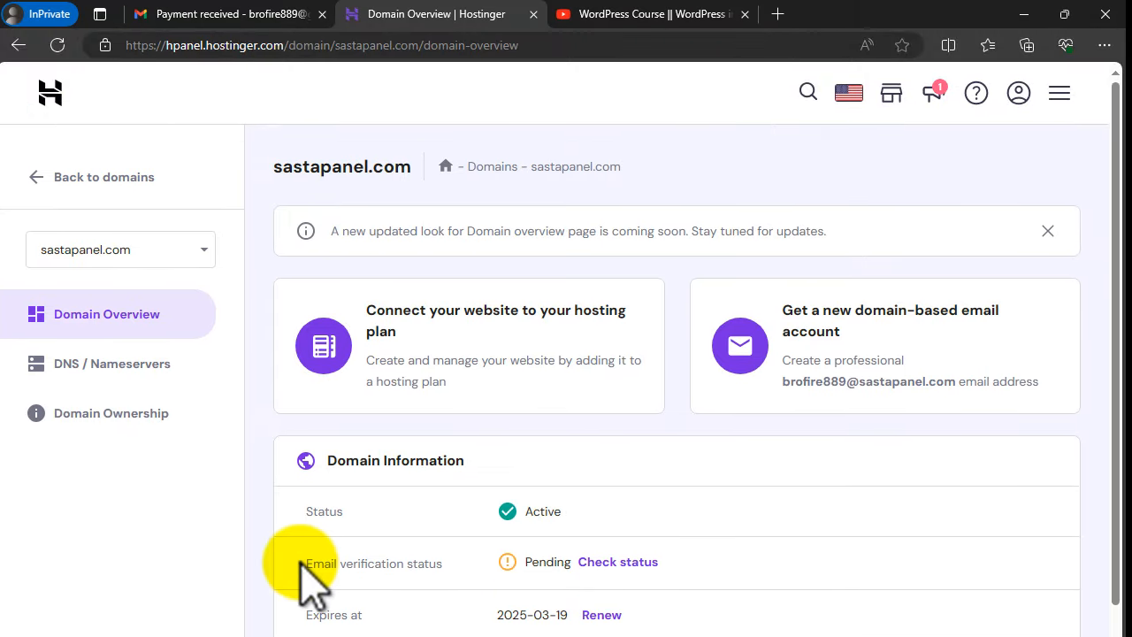
left_click_drag(298, 566, 442, 560)
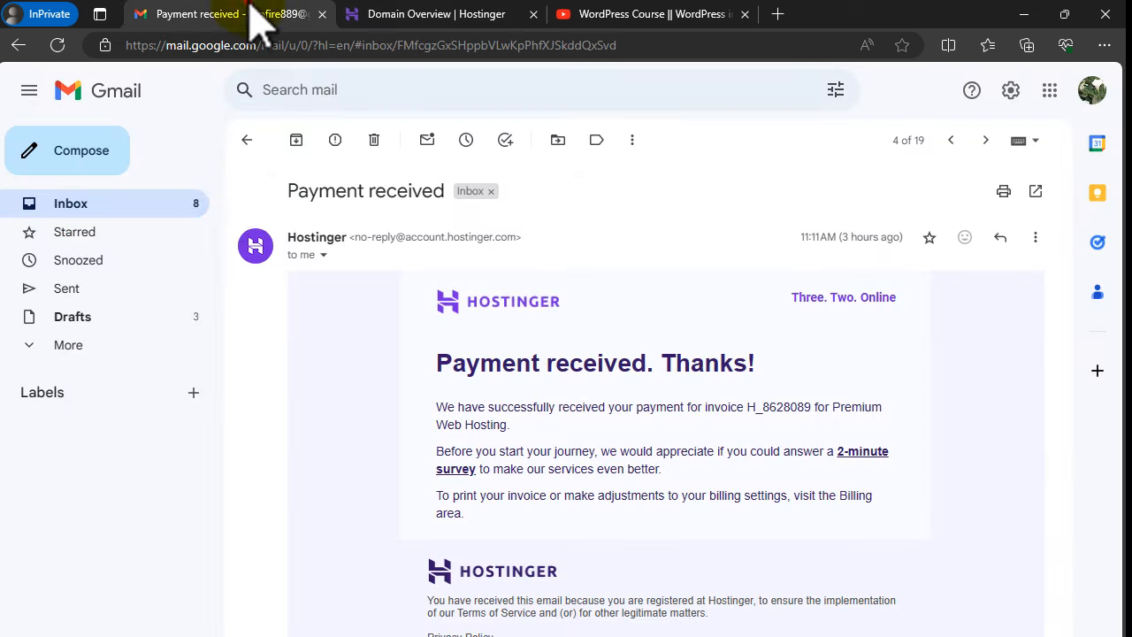
left_click(250, 15)
Step: Reload the Gmail inbox, open Hostinger's 'Please verify your e-mail address' message and follow its link
left_click(168, 223)
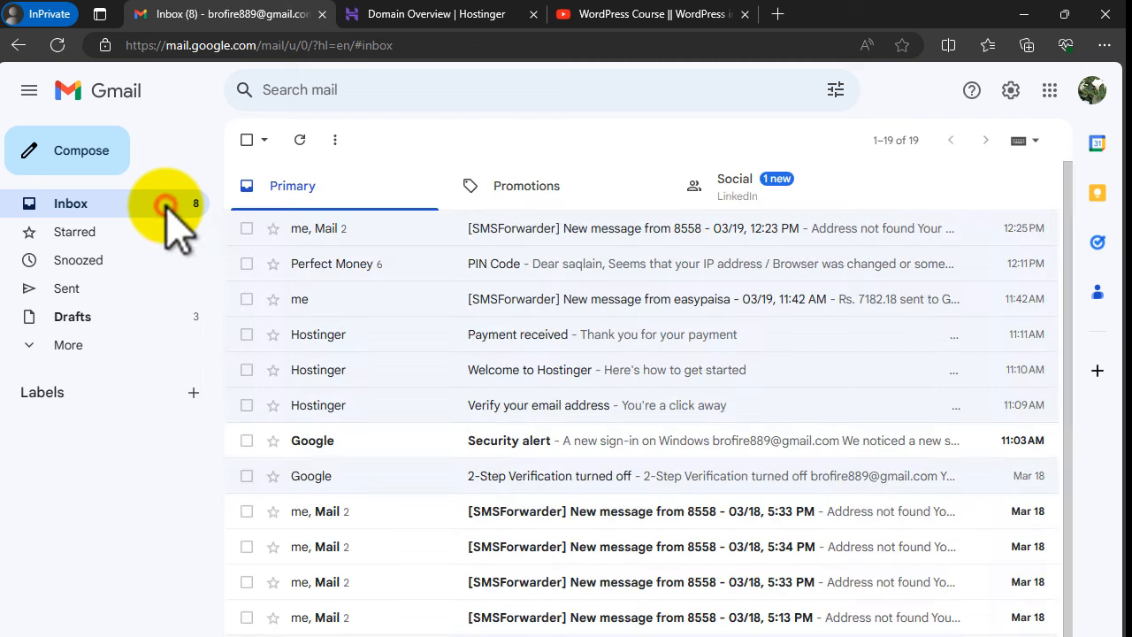
left_click(57, 45)
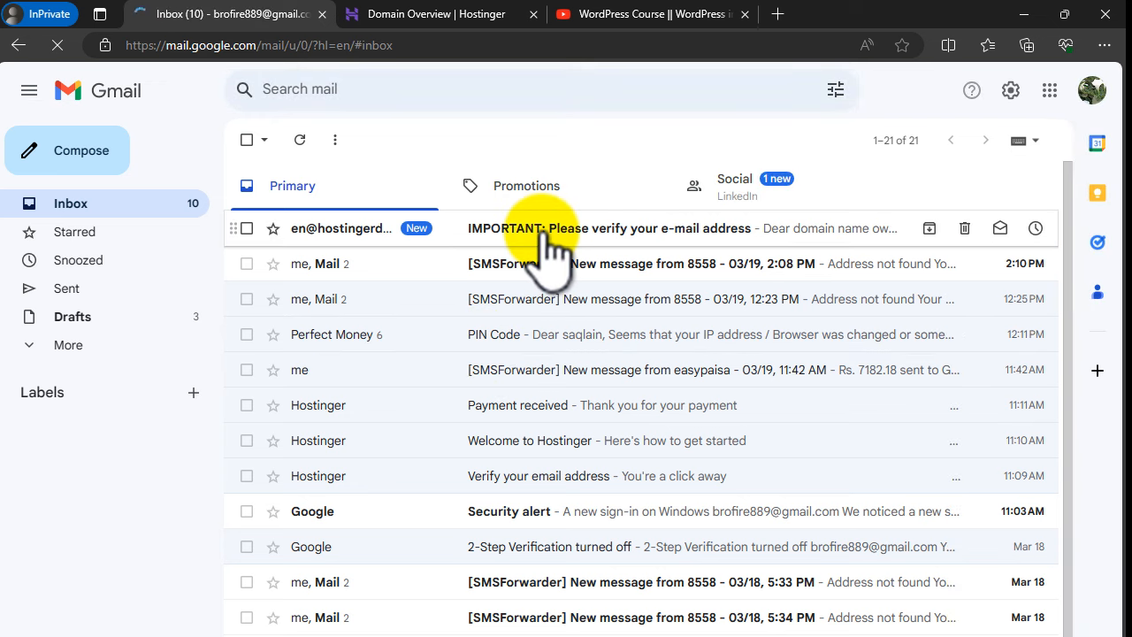
left_click(609, 233)
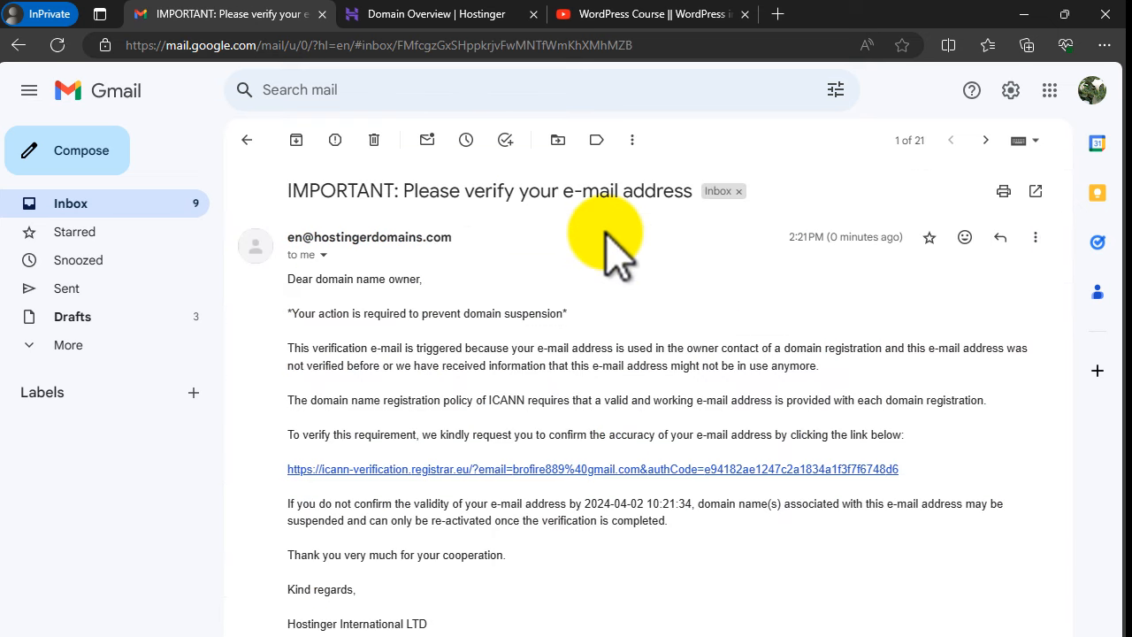
left_click(734, 470)
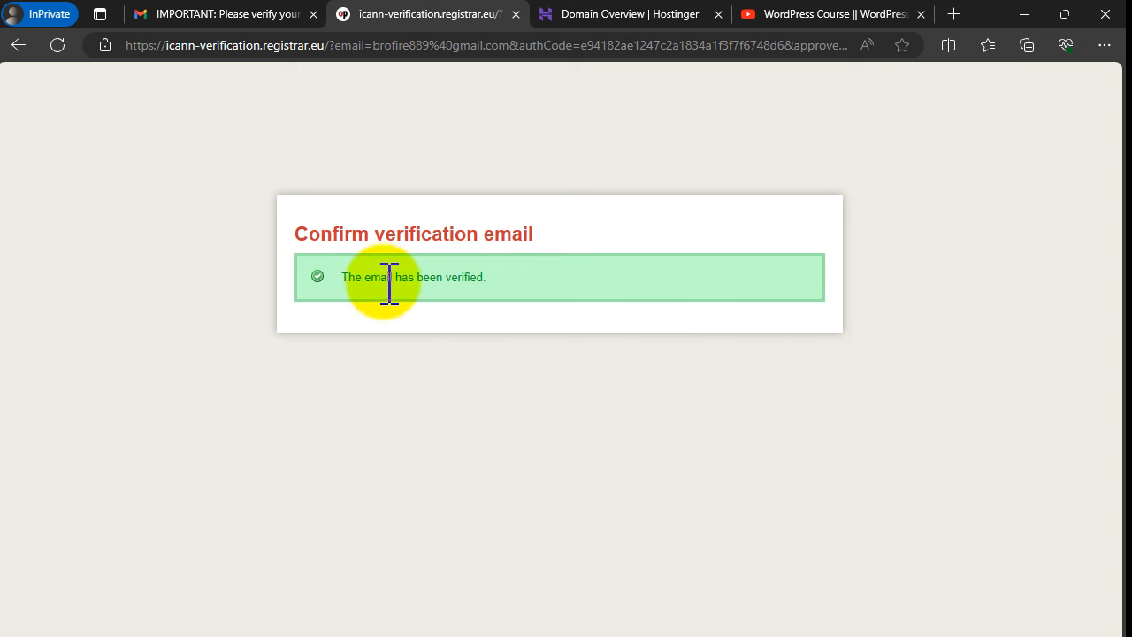
Step: Reload the sastapanel.com overview and confirm Status Active and email verification Verified
left_click(590, 14)
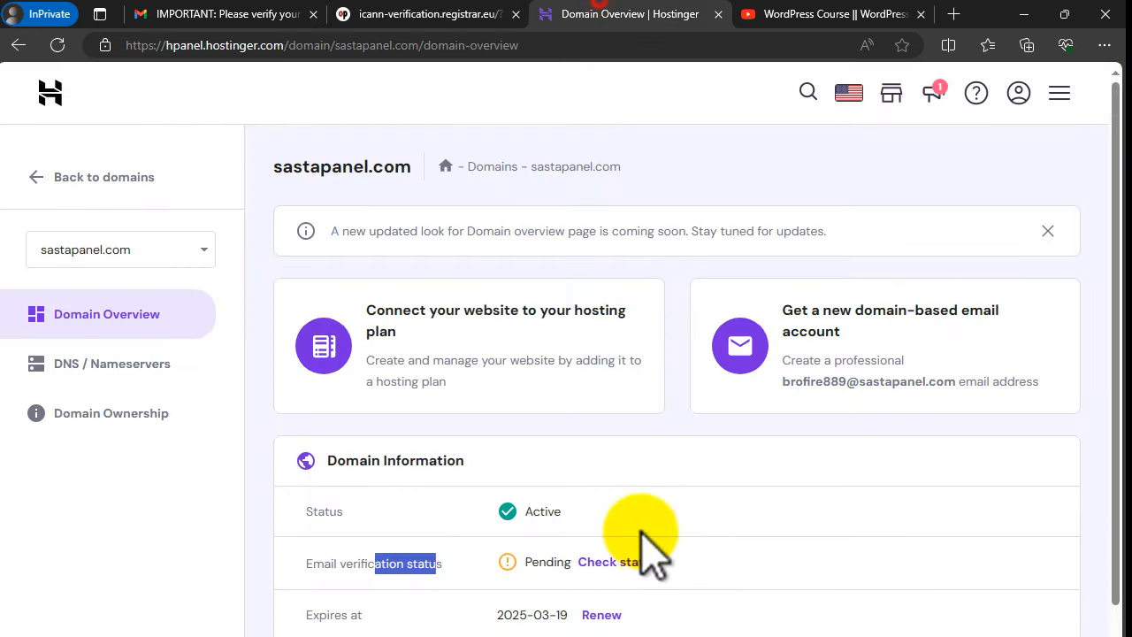
left_click(57, 46)
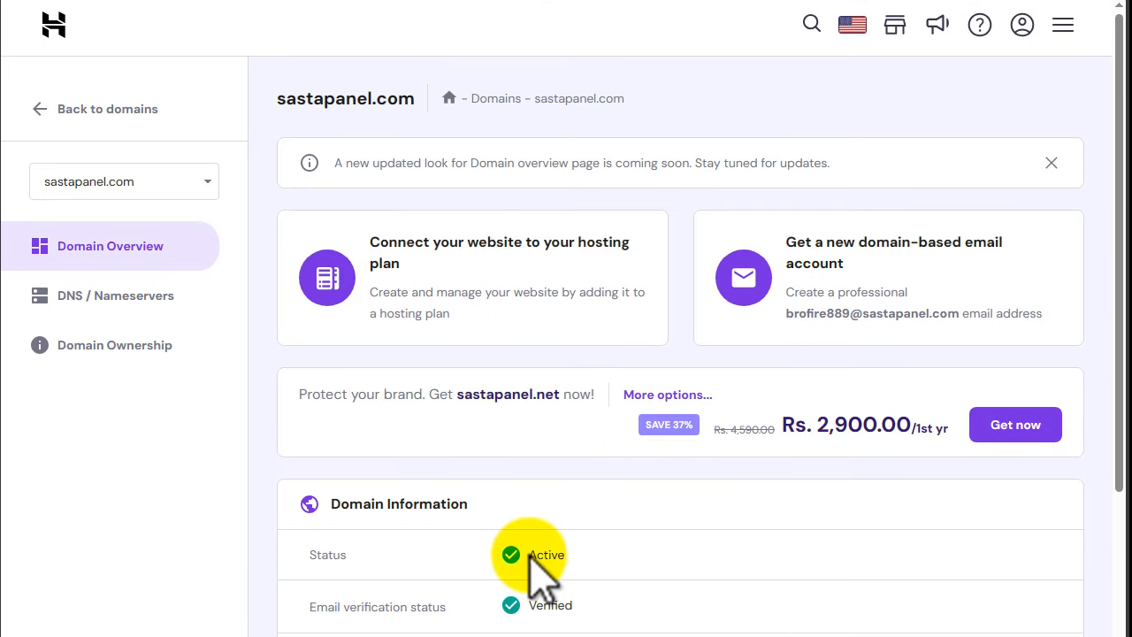
left_click_drag(531, 554, 568, 555)
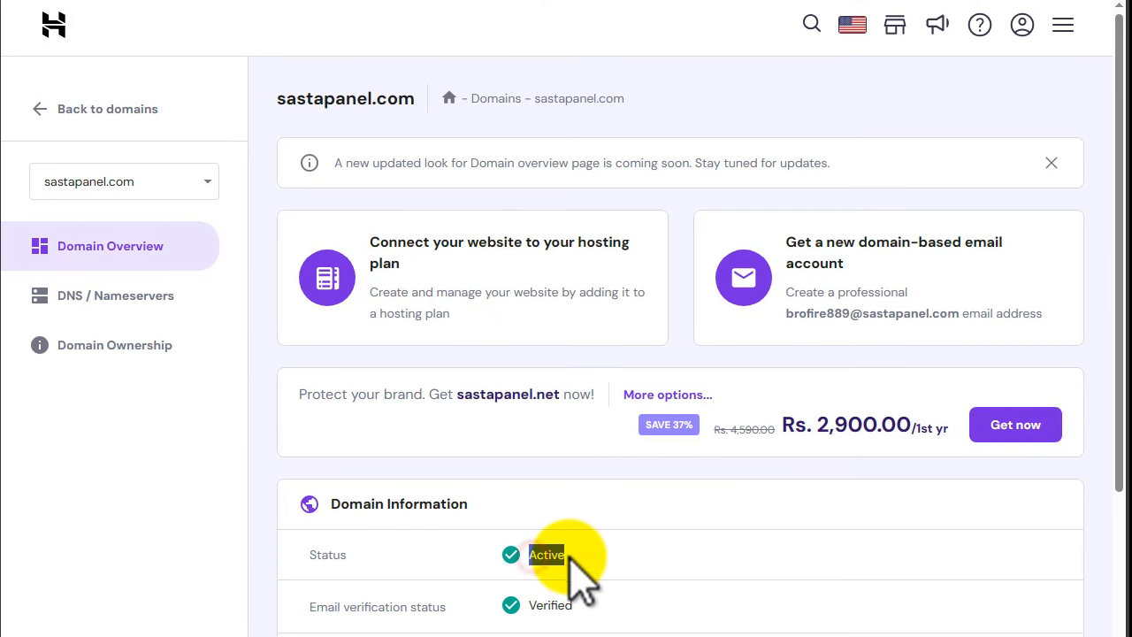
left_click_drag(529, 606, 583, 605)
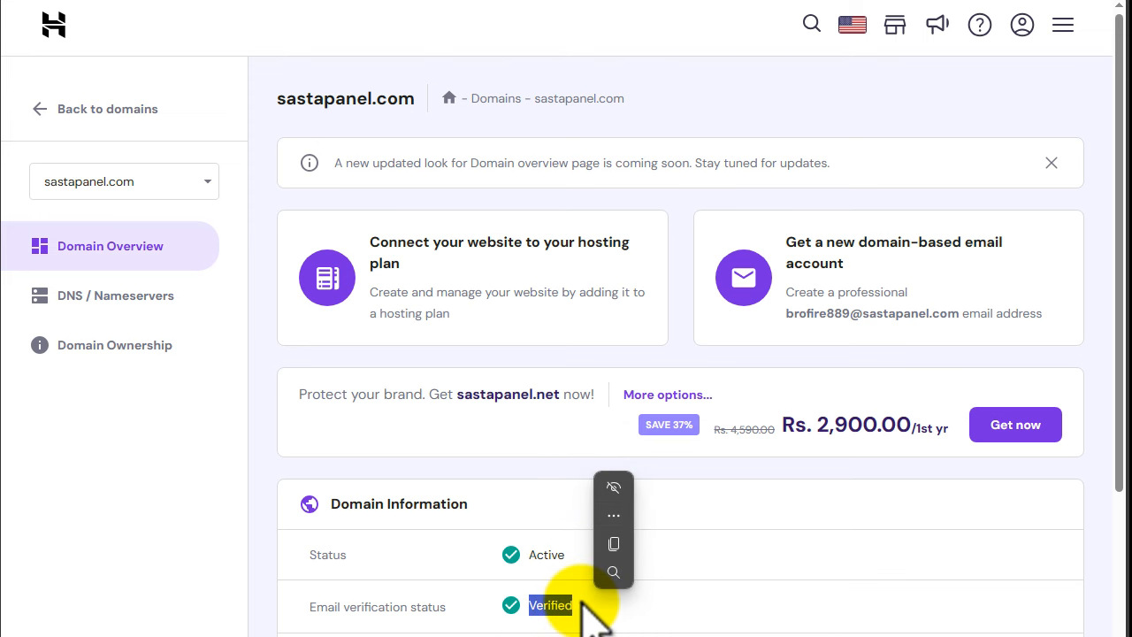
left_click(688, 568)
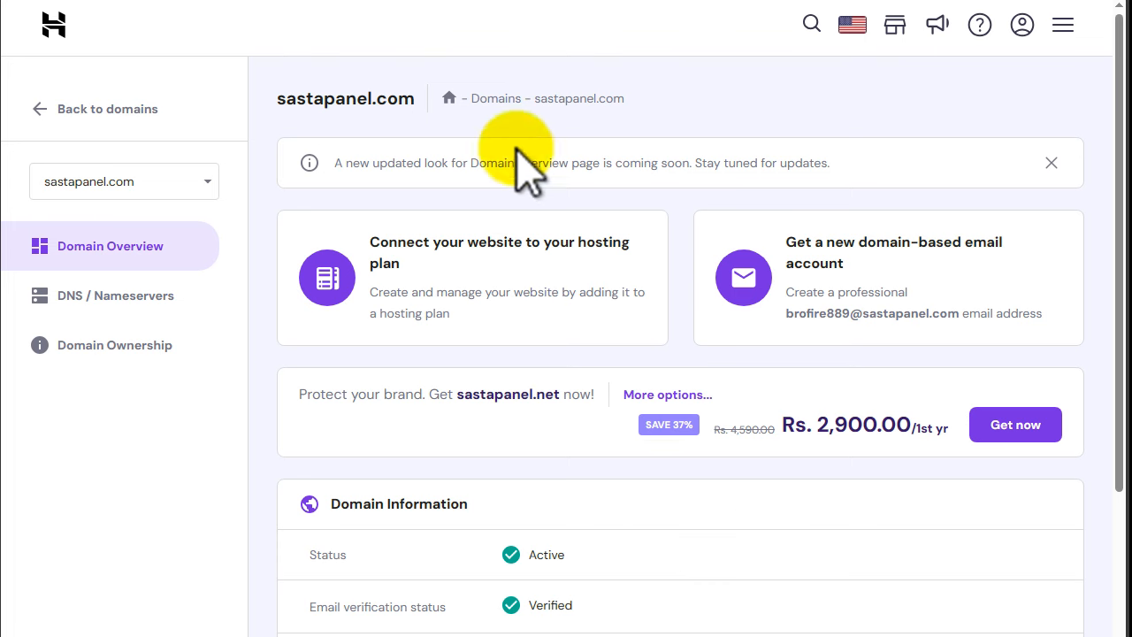
left_click(99, 113)
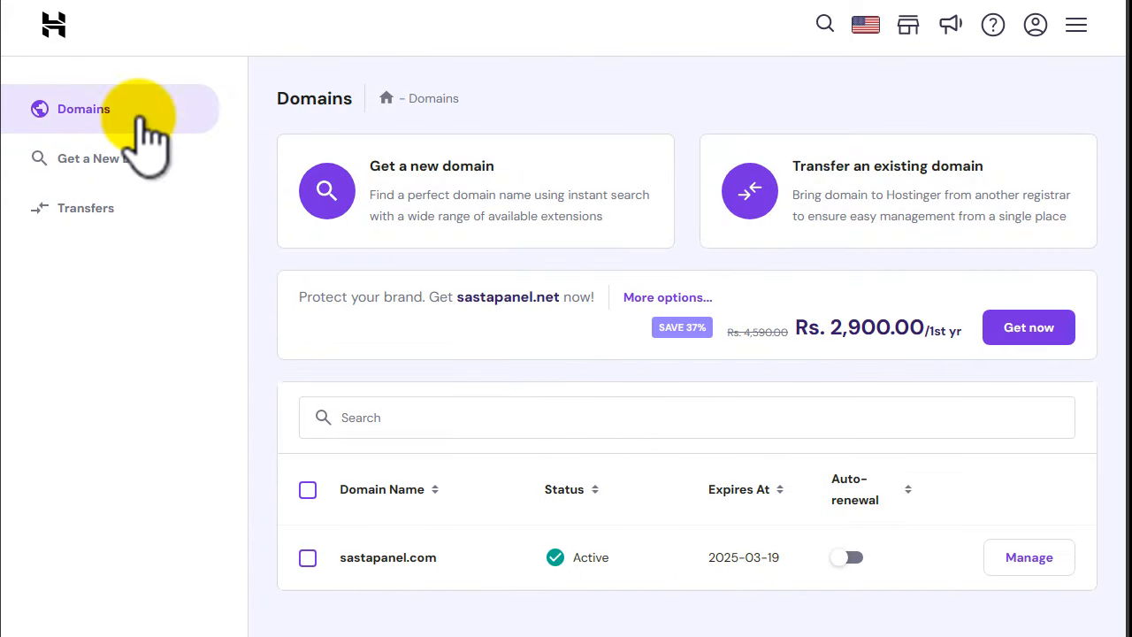
left_click(55, 27)
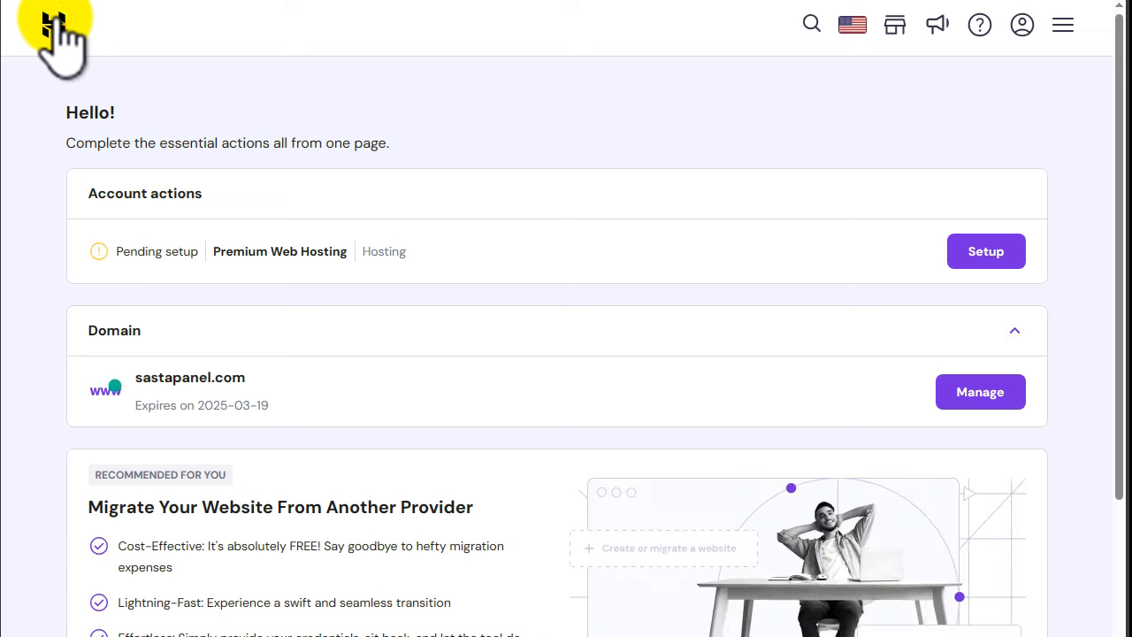
left_click(82, 331)
left_click_drag(82, 330, 154, 328)
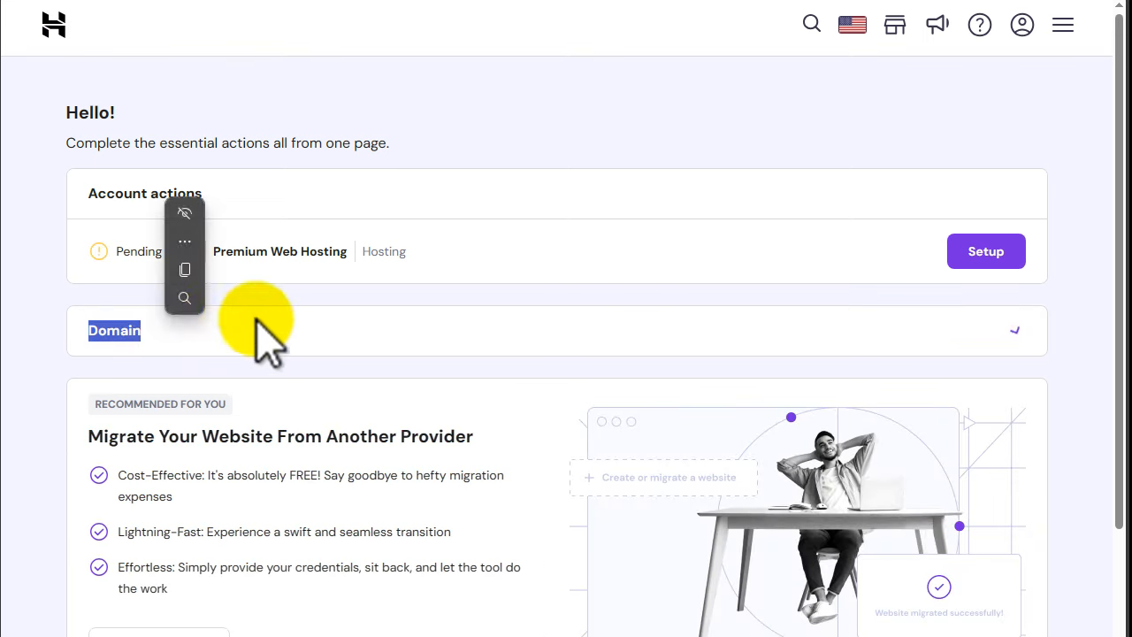
left_click(132, 329)
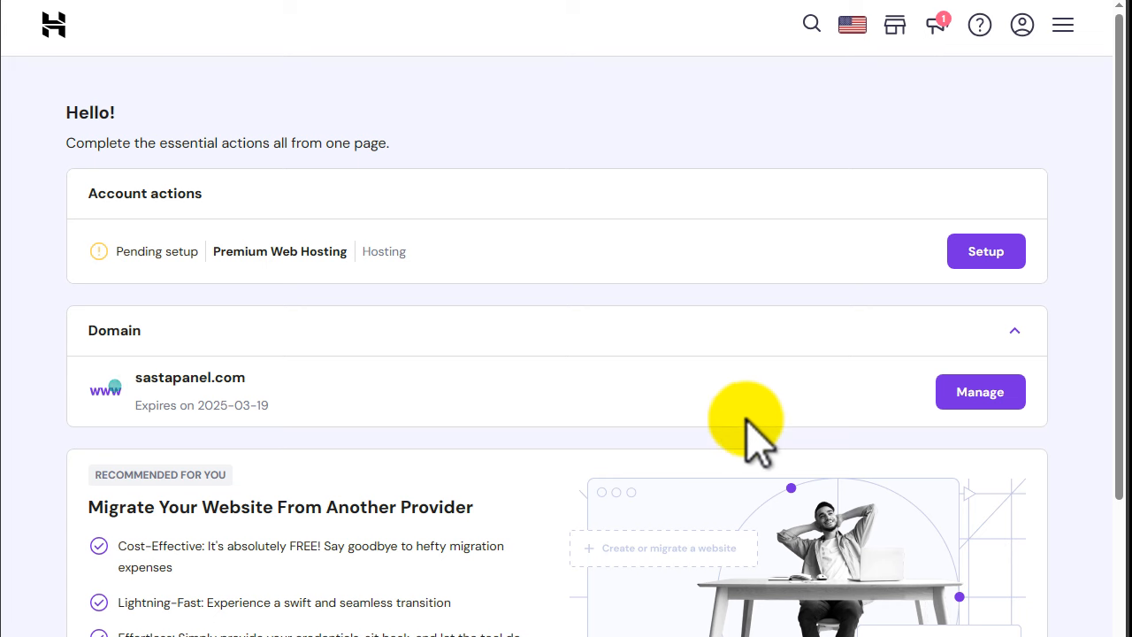
left_click(977, 402)
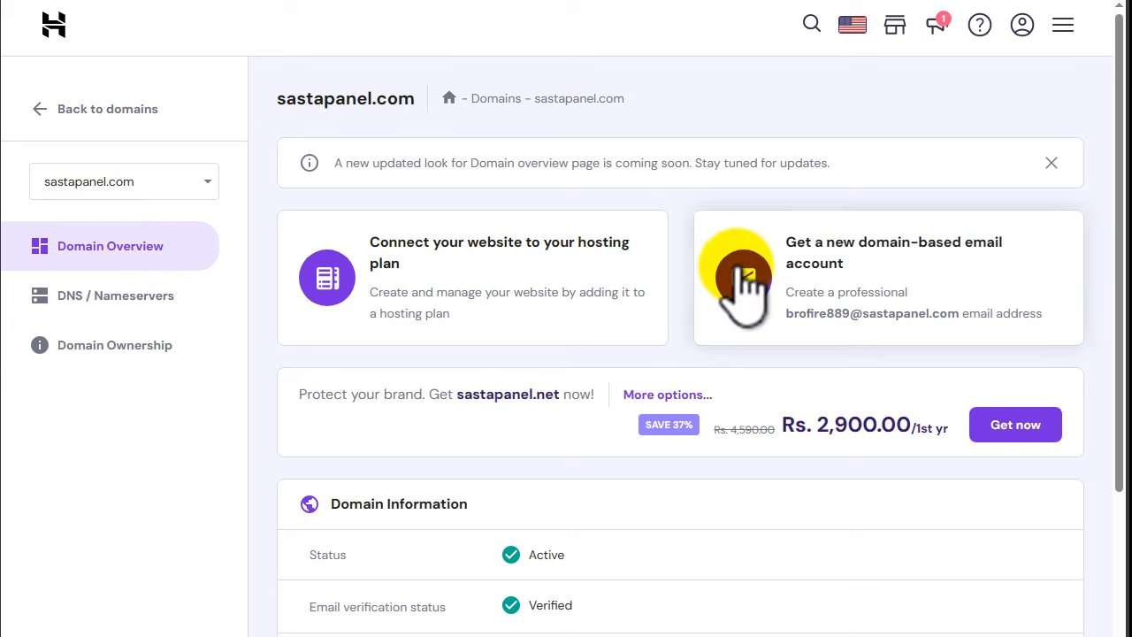
Step: Scroll through Domain Information, then go to DNS / Nameservers for sastapanel.com
scroll(619, 318, "down", 2)
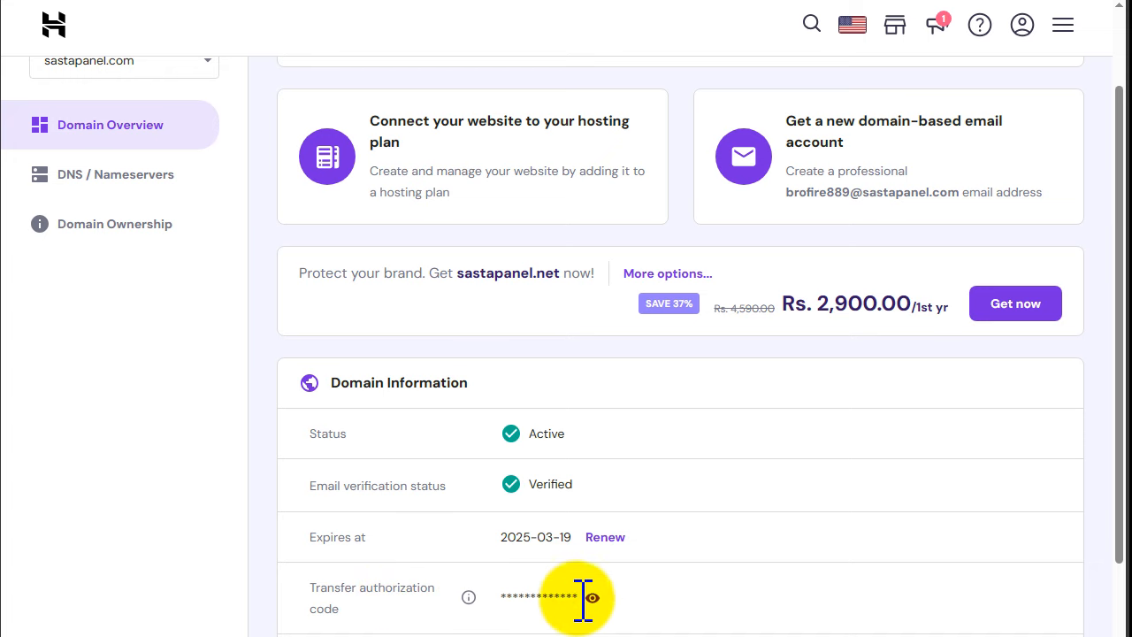
scroll(652, 598, "down", 1)
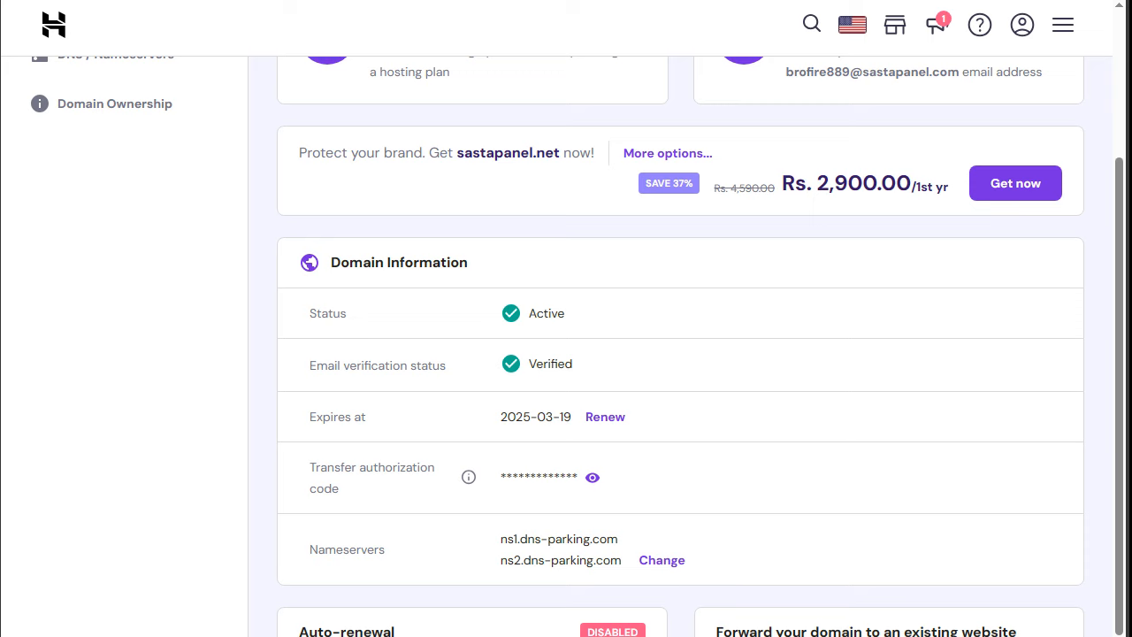
scroll(680, 353, "down", 2)
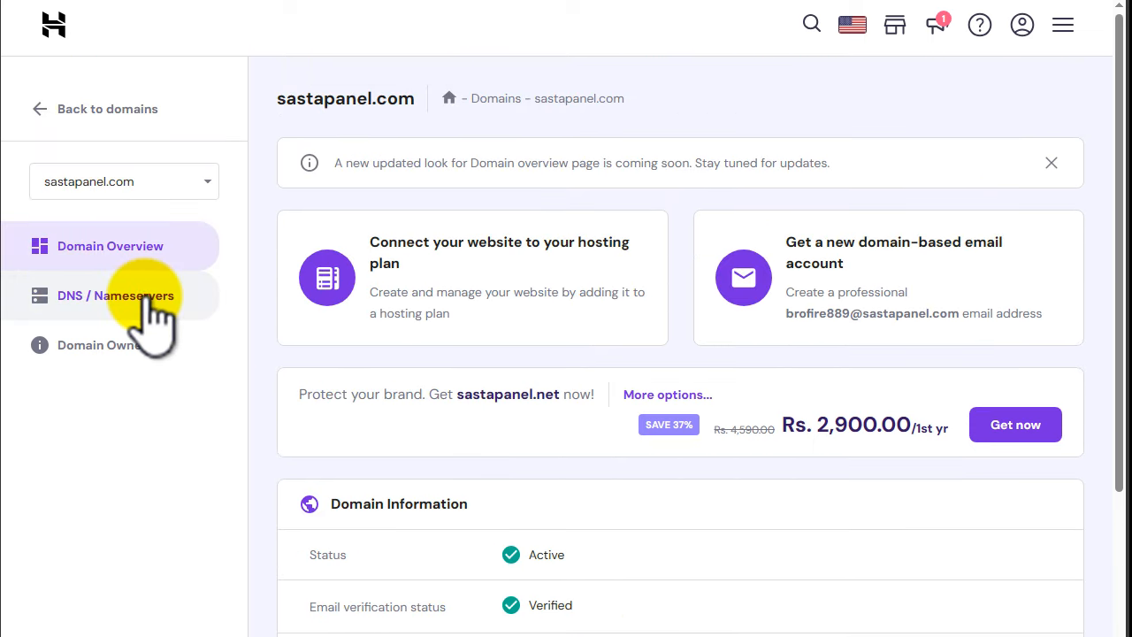
left_click(144, 294)
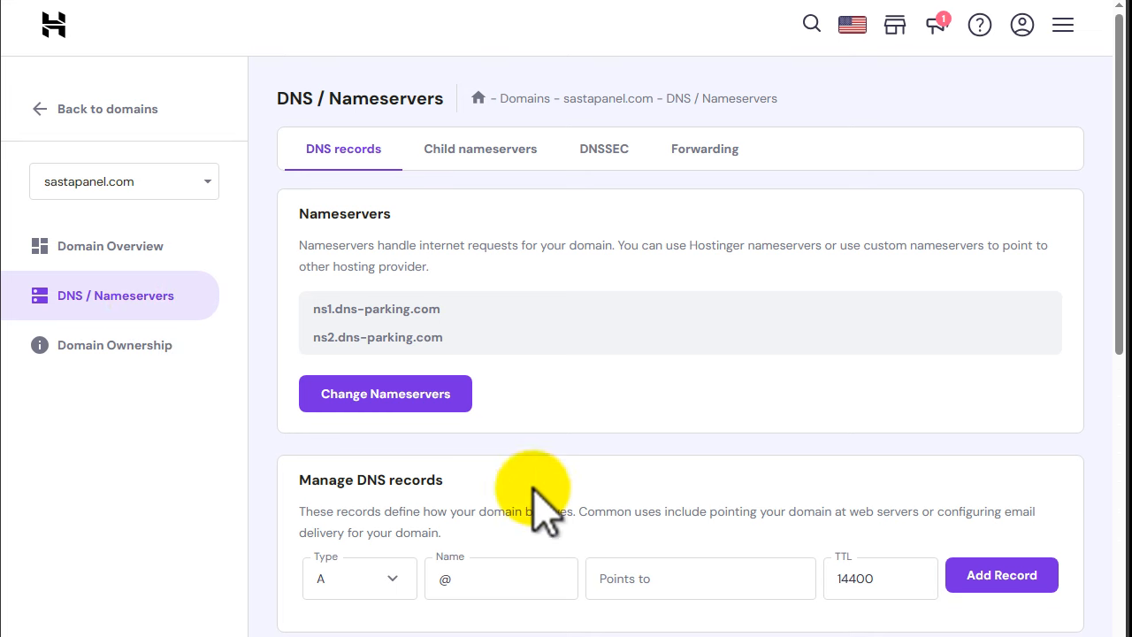
Step: Scroll through the sastapanel.com DNS records and the dns-parking.com nameservers
scroll(543, 499, "down", 5)
scroll(557, 482, "up", 4)
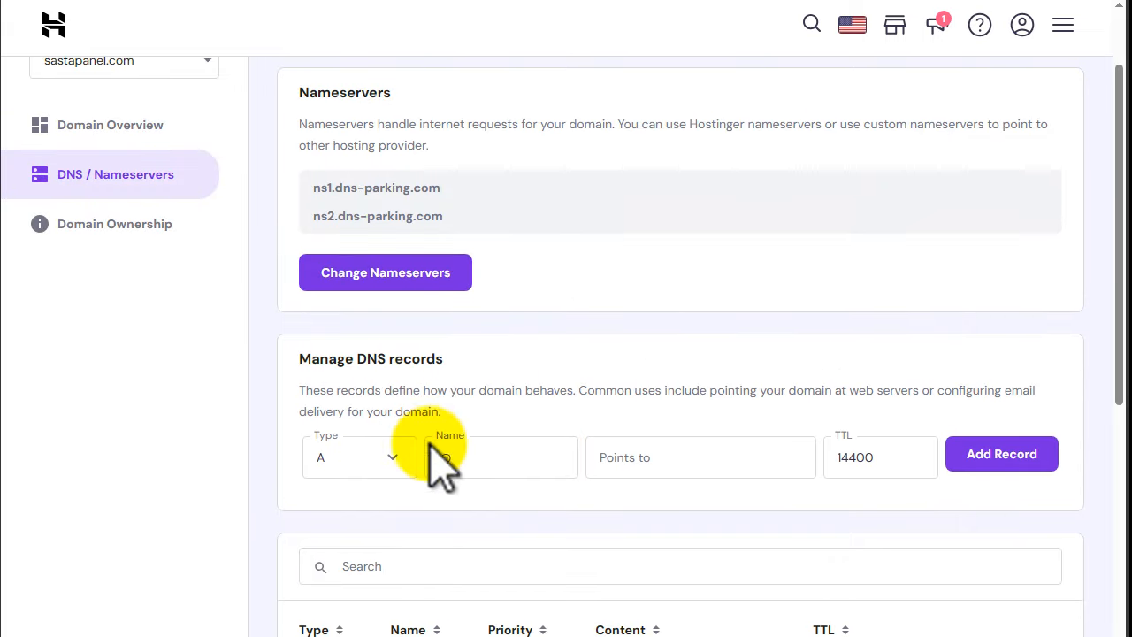
scroll(715, 542, "down", 10)
scroll(703, 548, "up", 4)
scroll(698, 548, "up", 8)
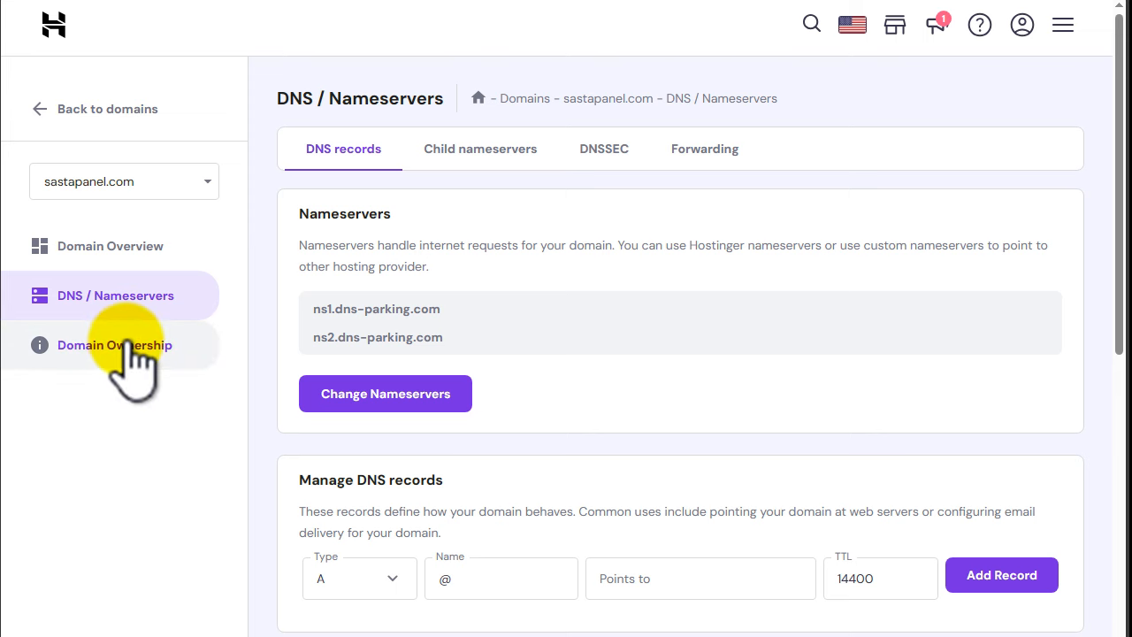
Step: Return to the domains list and then the Home dashboard showing sastapanel.com expiring 2025-03-19
left_click(26, 110)
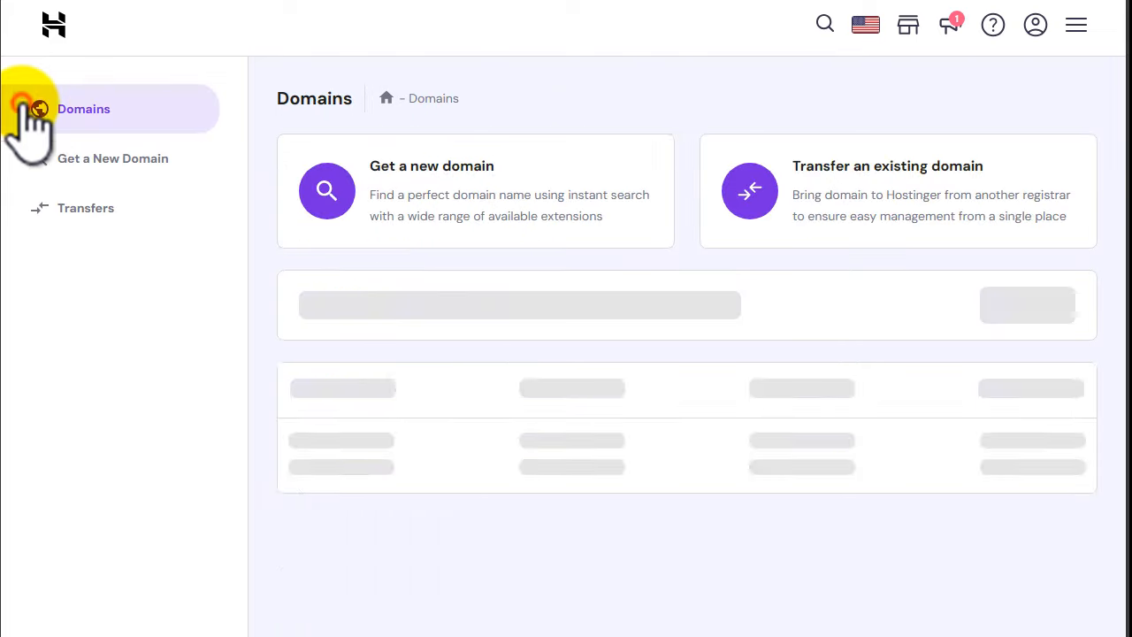
left_click(55, 27)
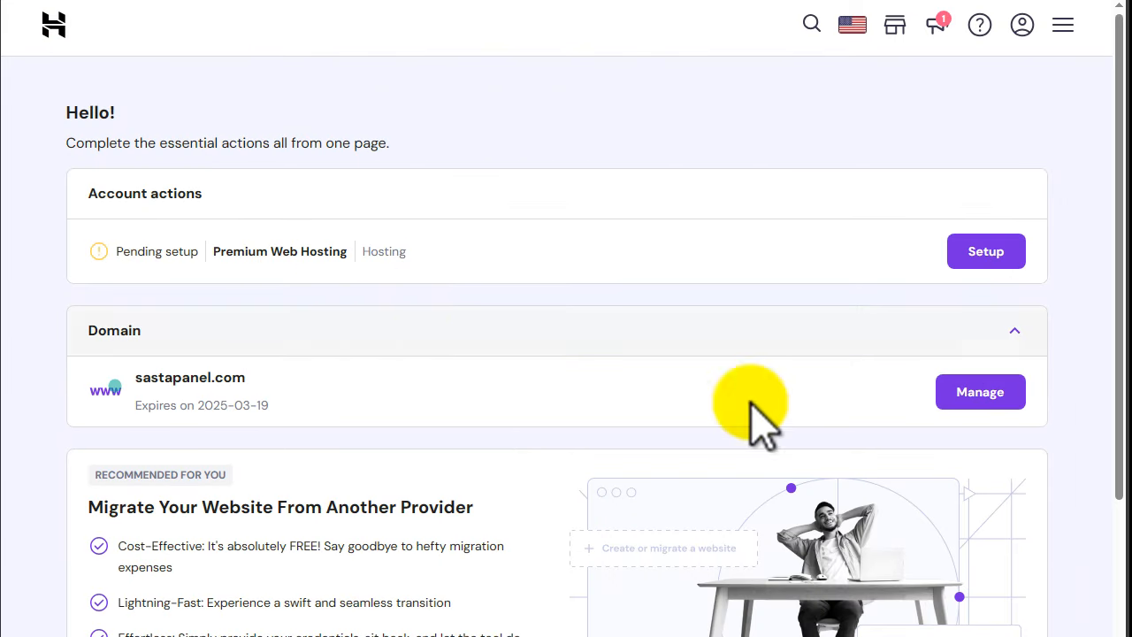